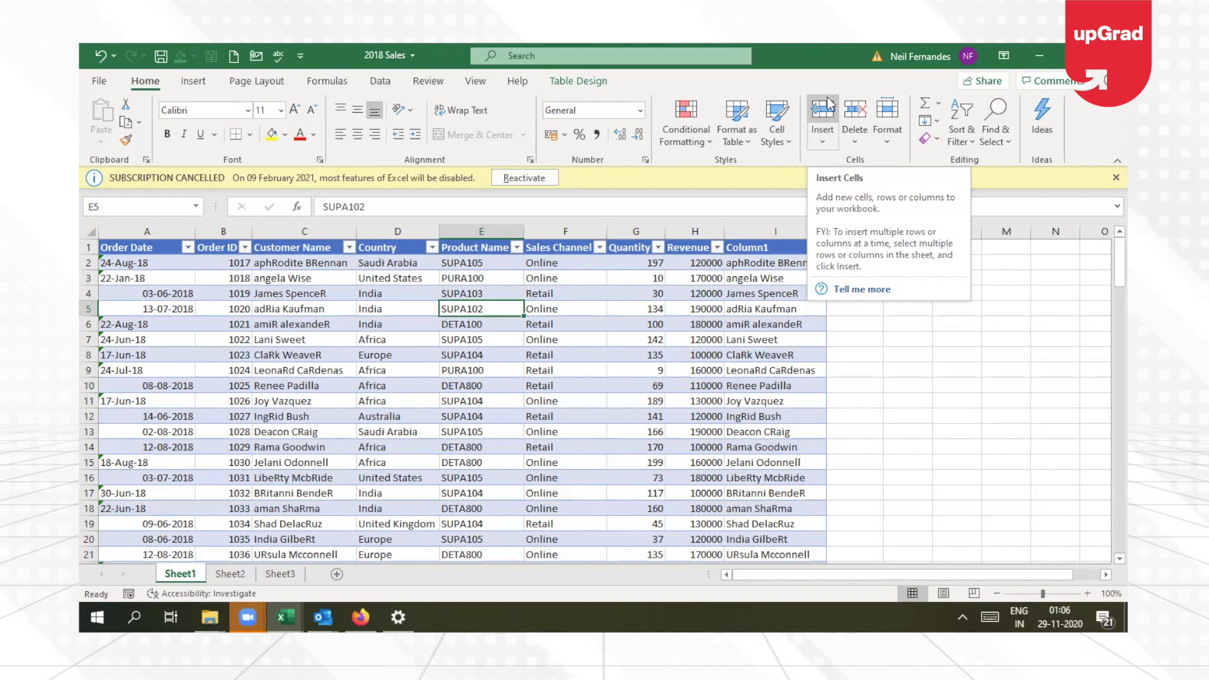
Step: Enable the Microsoft Power Pivot for Excel add-in through the COM Add-ins management in the Excel options
click(88, 82)
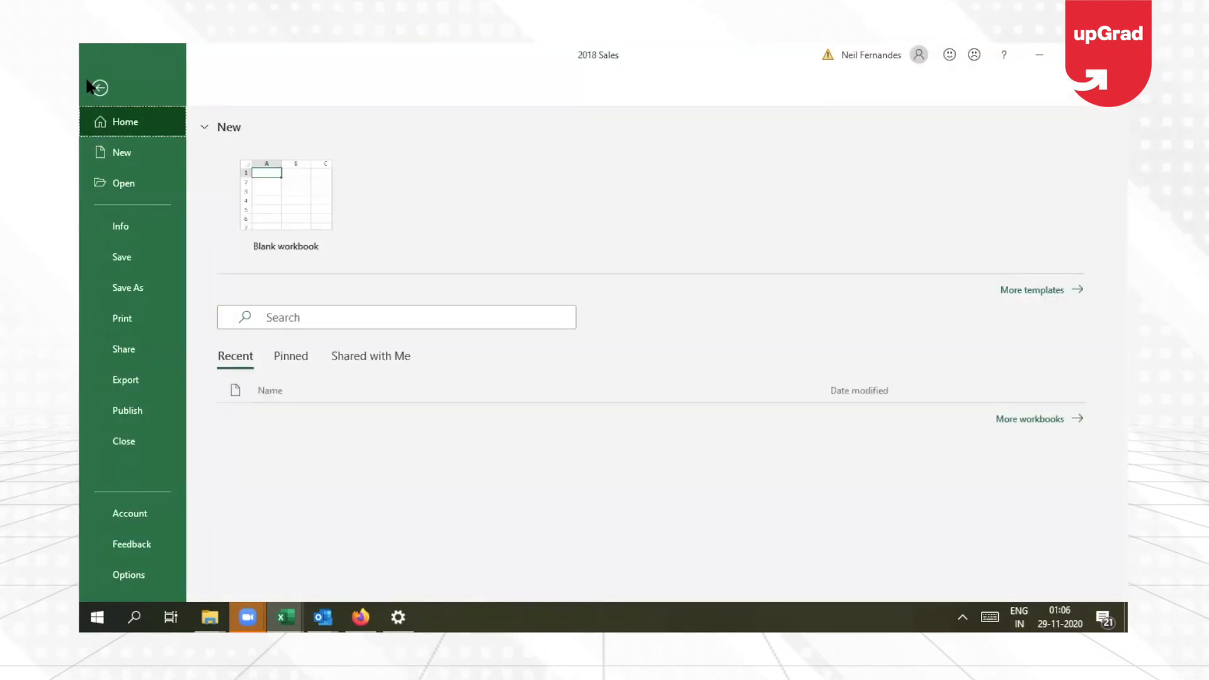
click(129, 575)
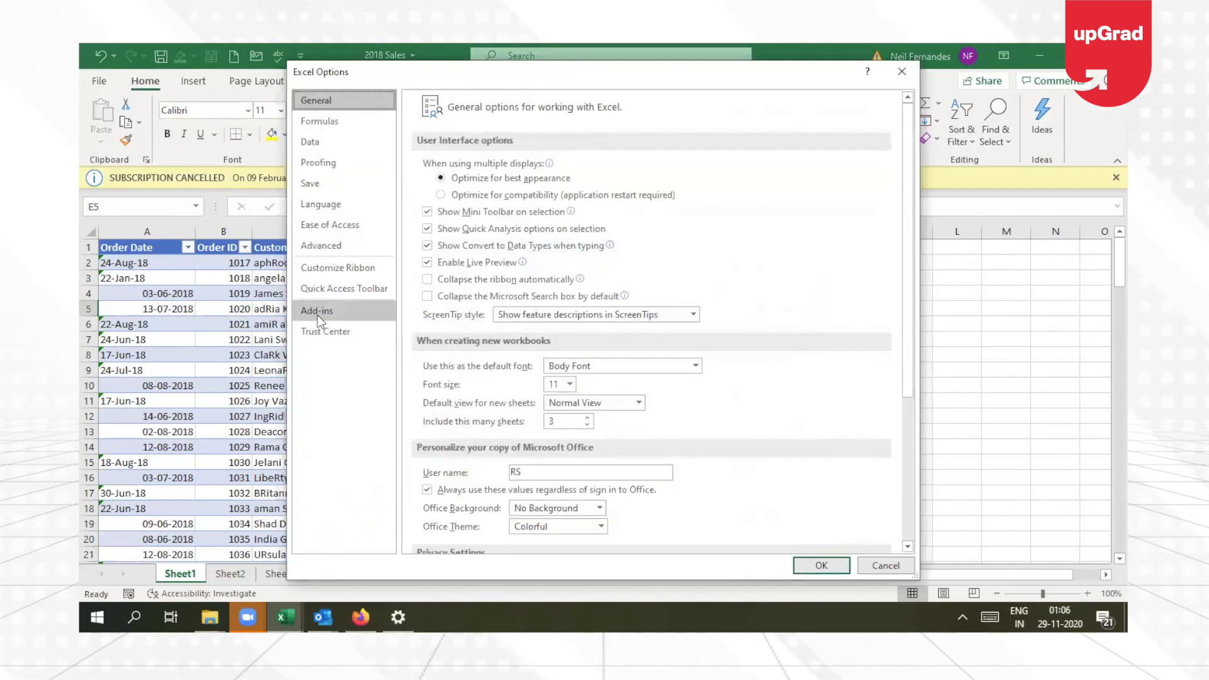
click(318, 313)
click(555, 537)
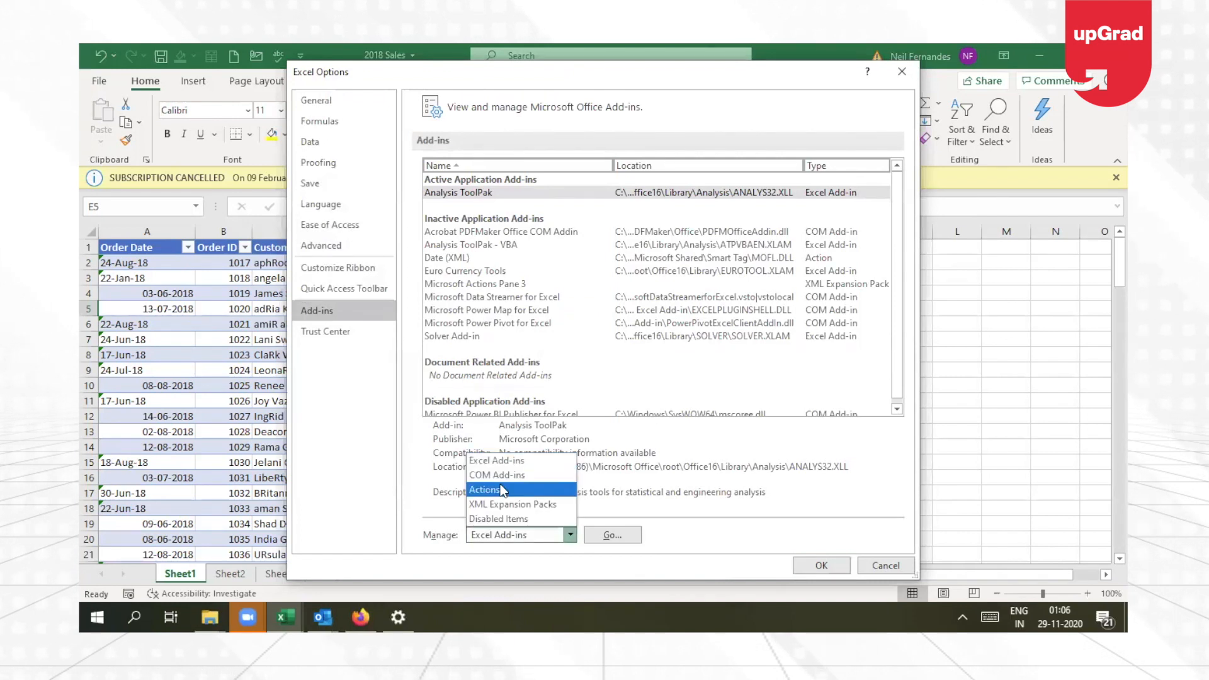
click(497, 475)
click(602, 535)
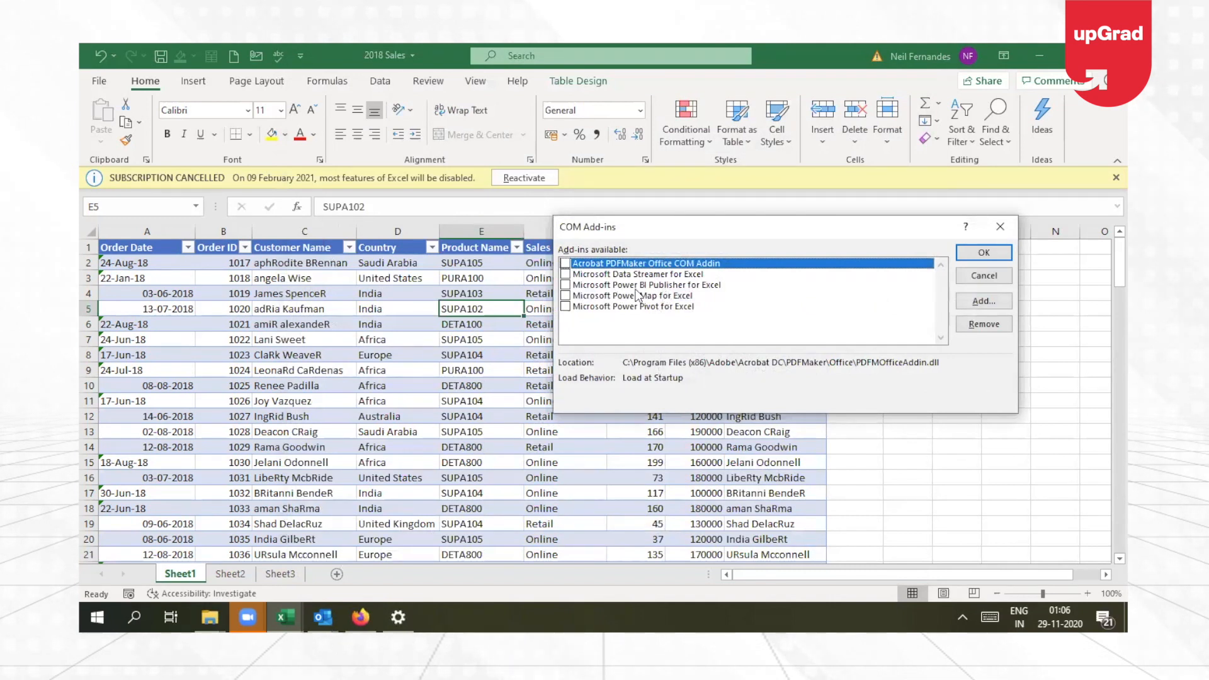
click(566, 307)
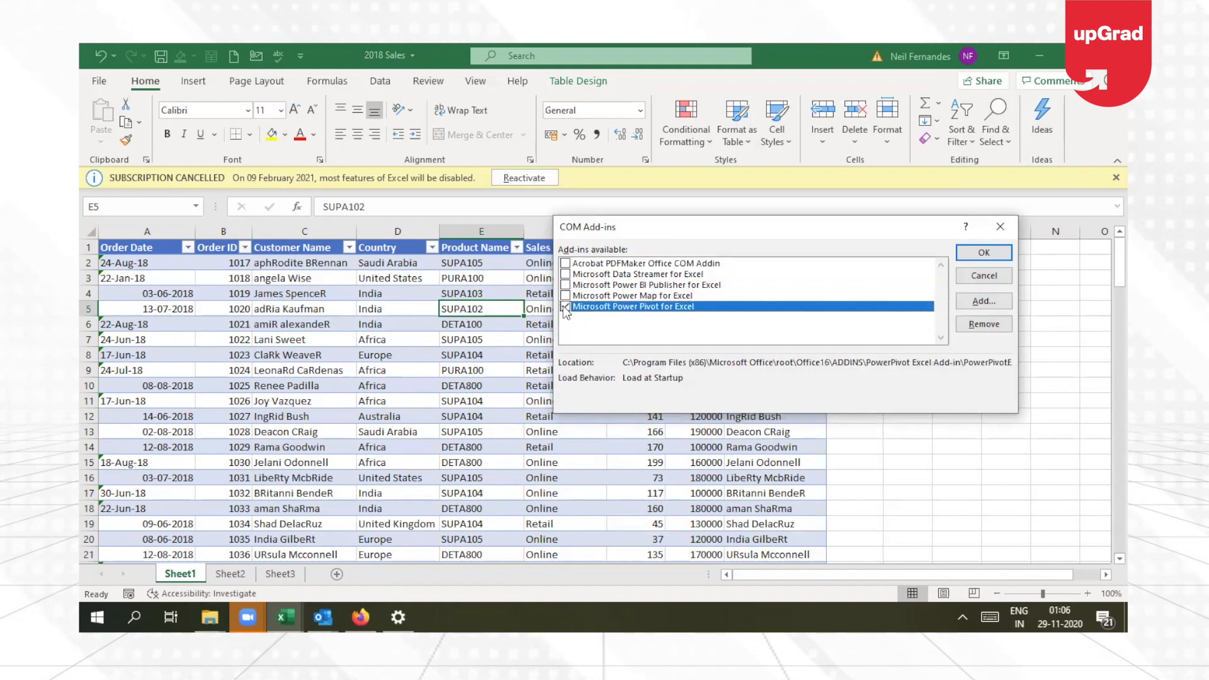
click(986, 253)
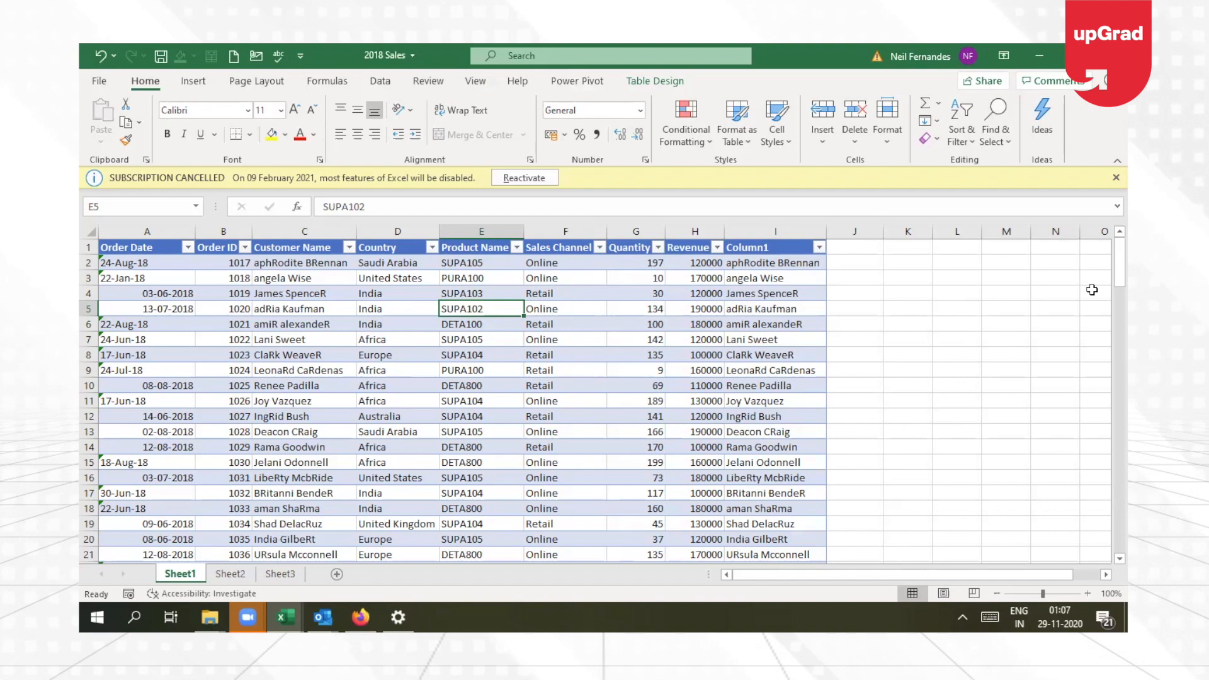
Step: Customize the ribbon so that the Developer tab is shown among the main tabs
right_click(1079, 128)
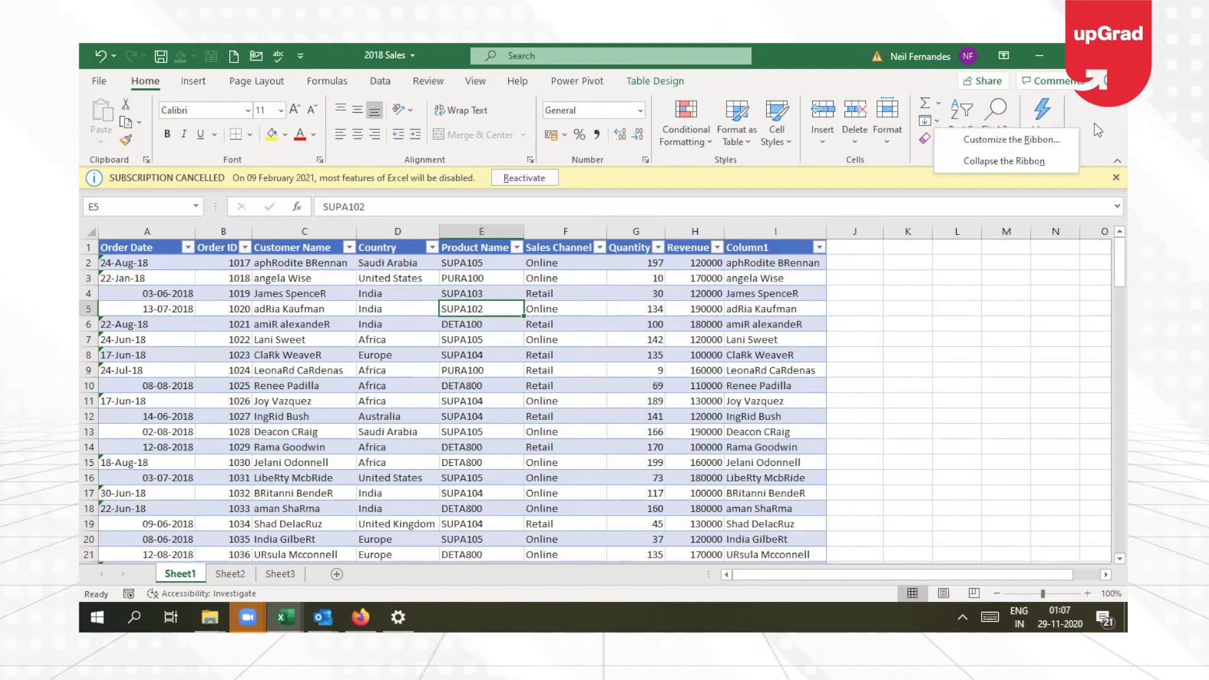
click(1098, 129)
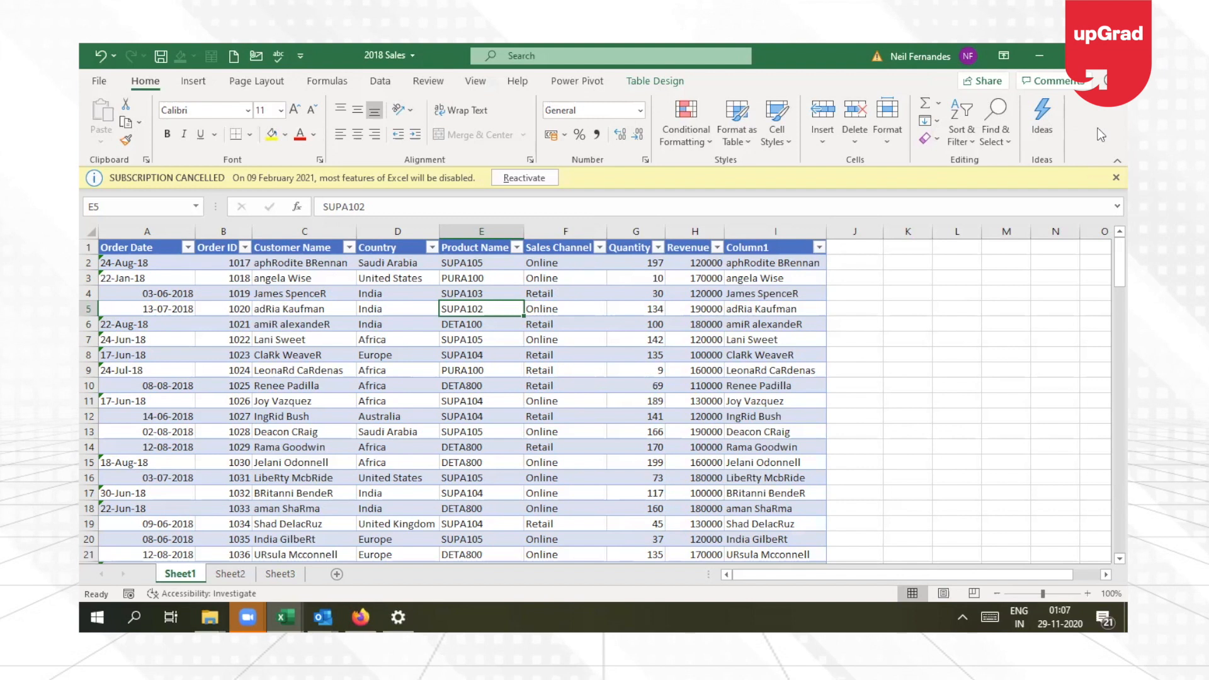
right_click(1098, 127)
key(Escape)
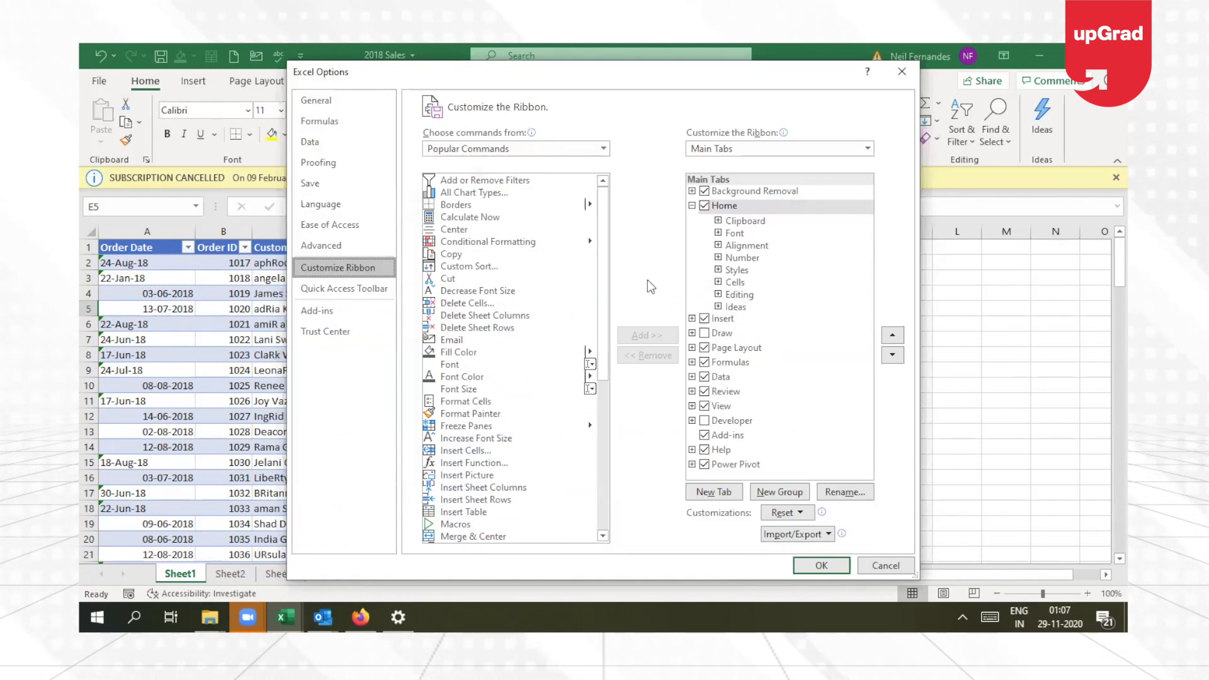
click(705, 421)
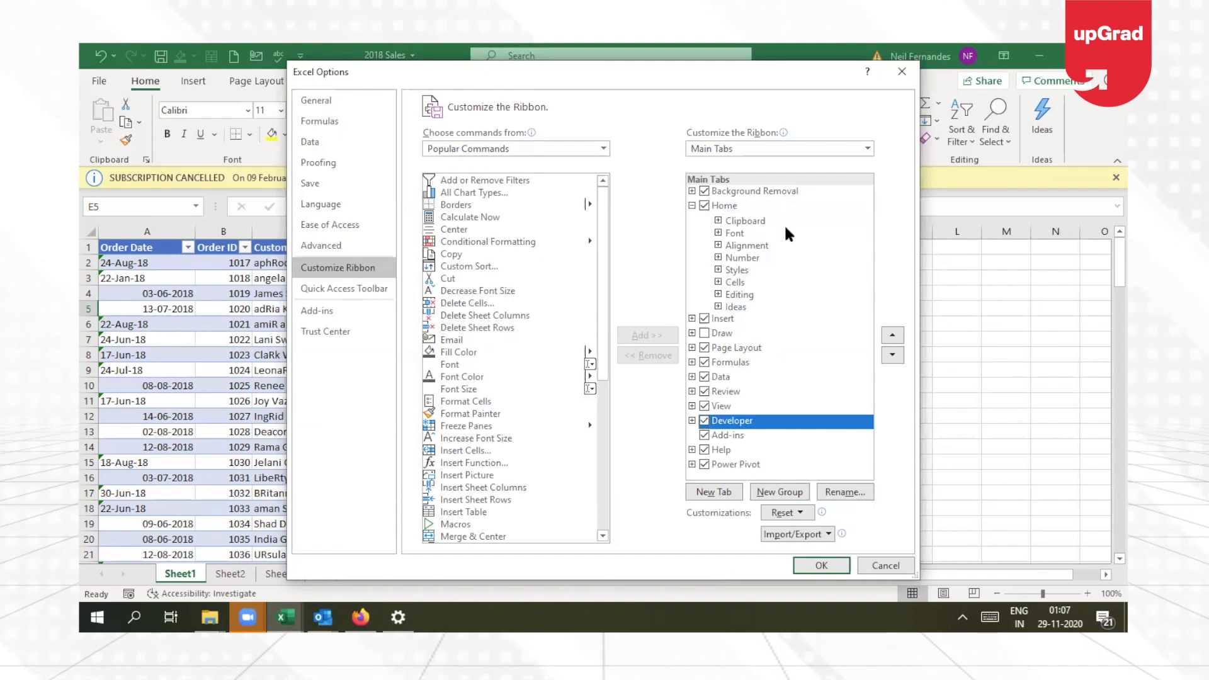
click(821, 565)
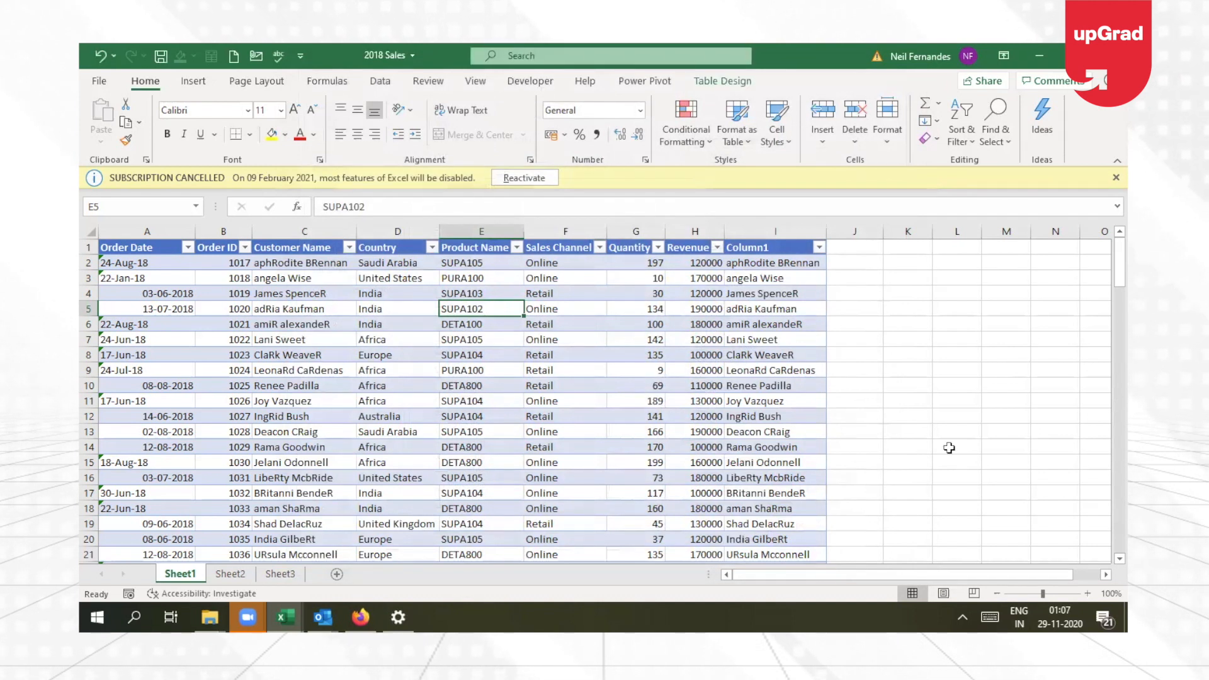
Step: Review the COM add-ins list from the Developer tools and close it without changing the Power Pivot selection
click(601, 435)
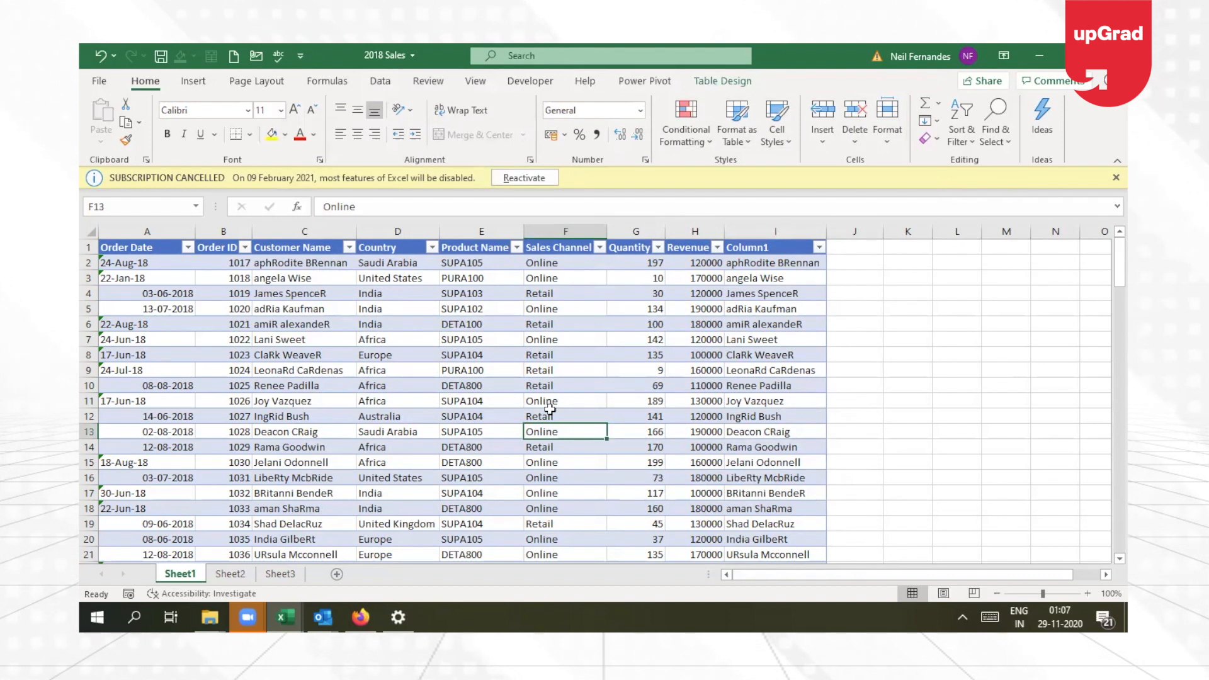
click(530, 81)
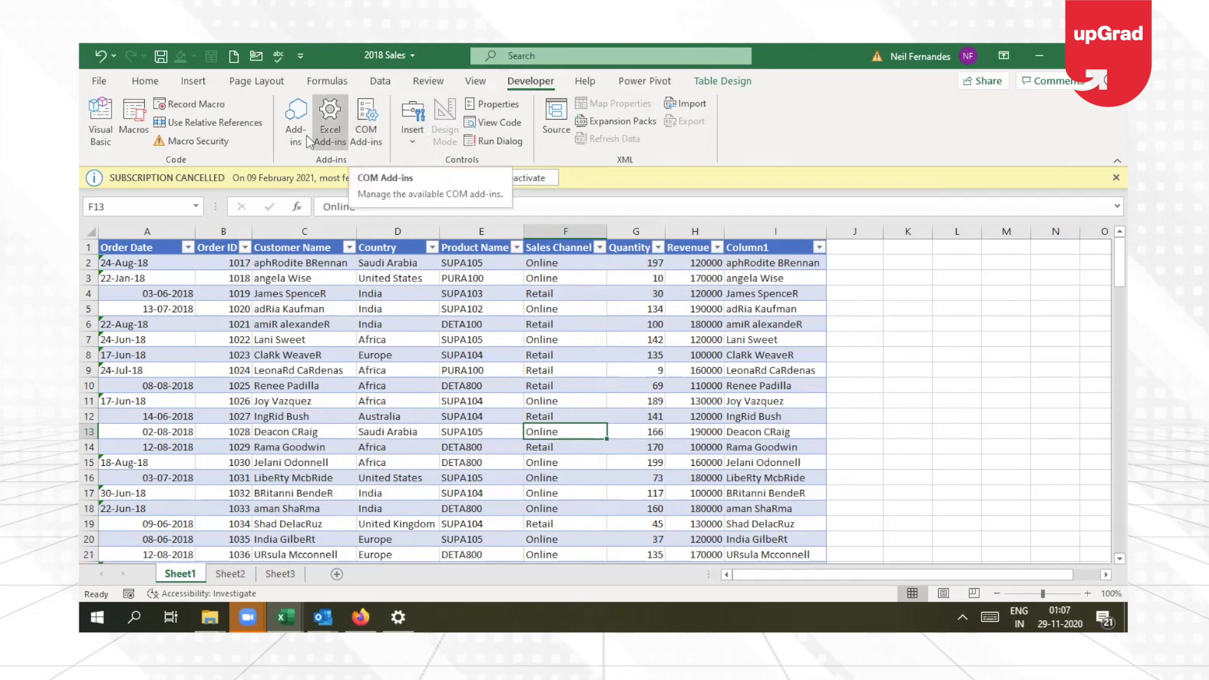
click(374, 139)
click(565, 308)
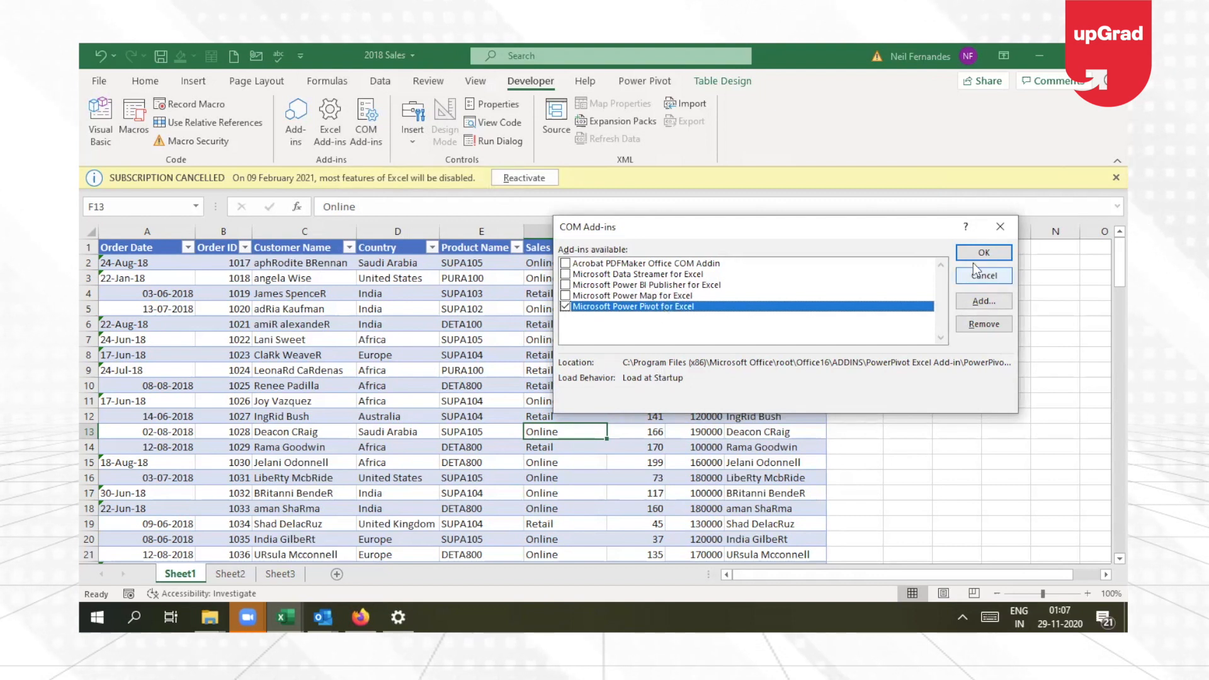
click(1001, 227)
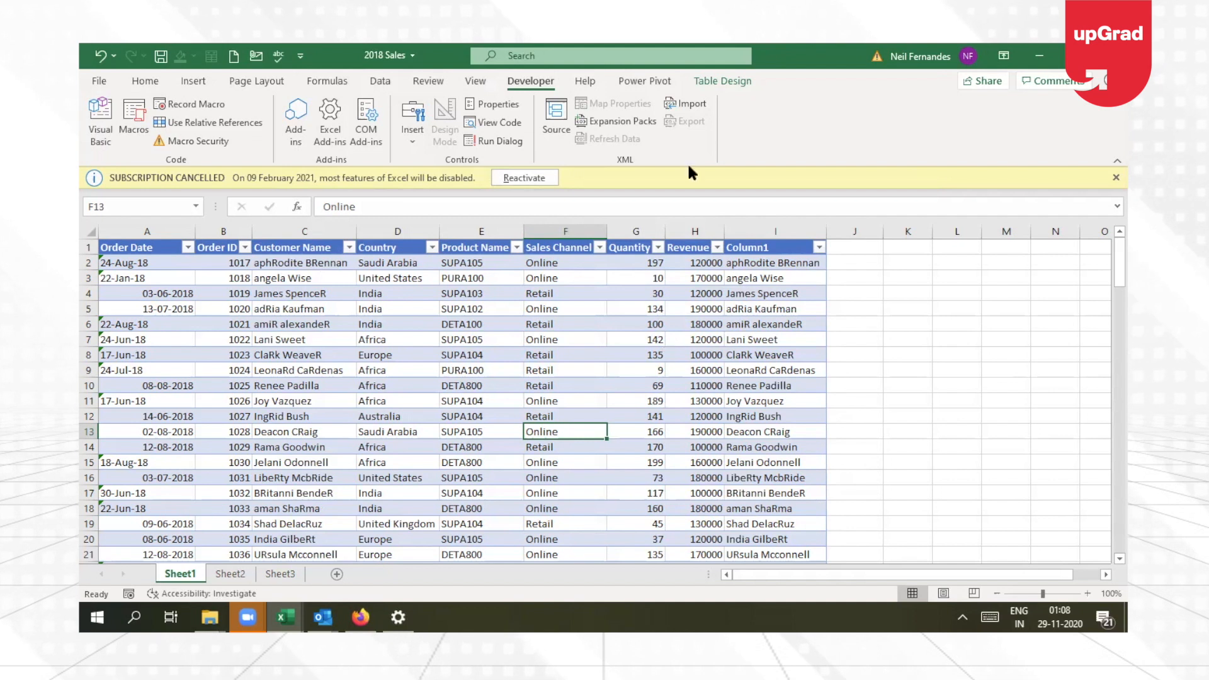
click(376, 141)
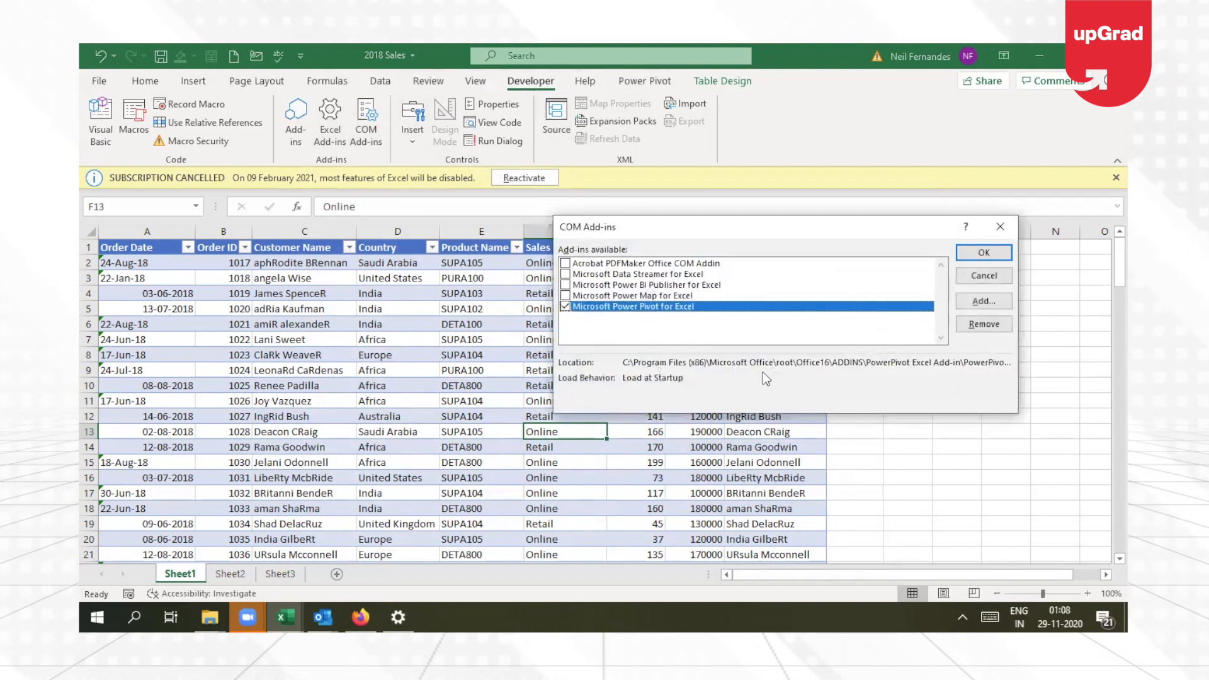
click(983, 276)
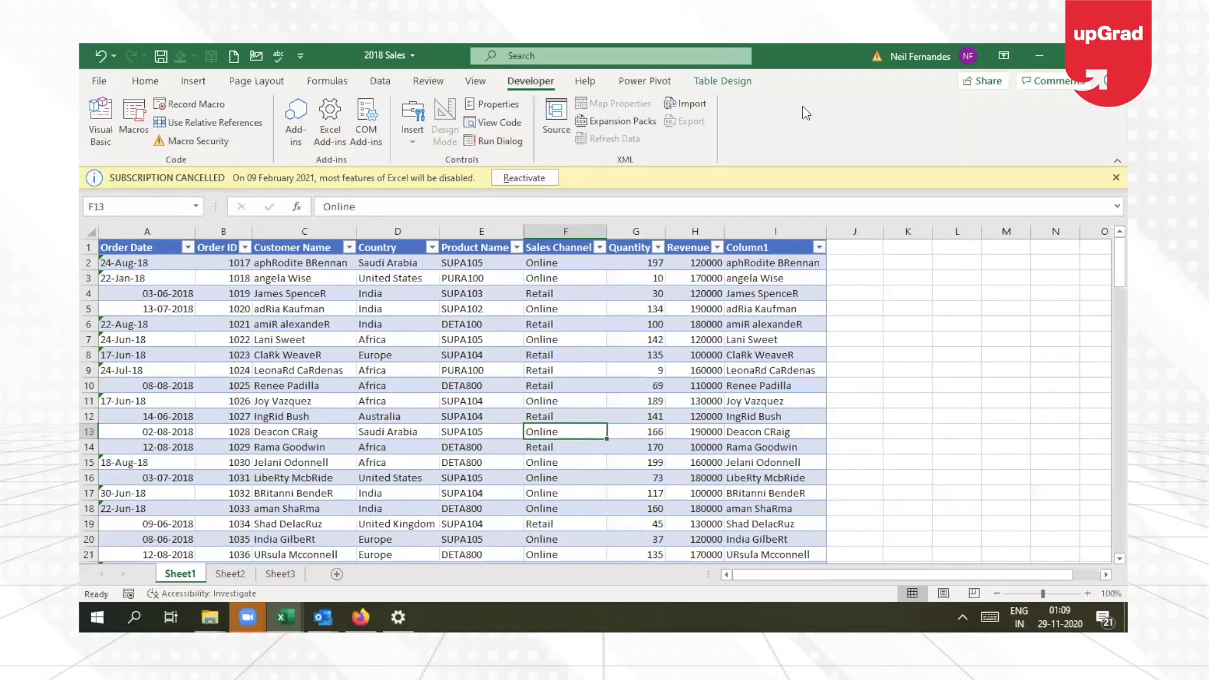
Step: Open the Power Pivot data model window to inspect its data and diagram views, and return to the 2018 Sales worksheet
click(629, 84)
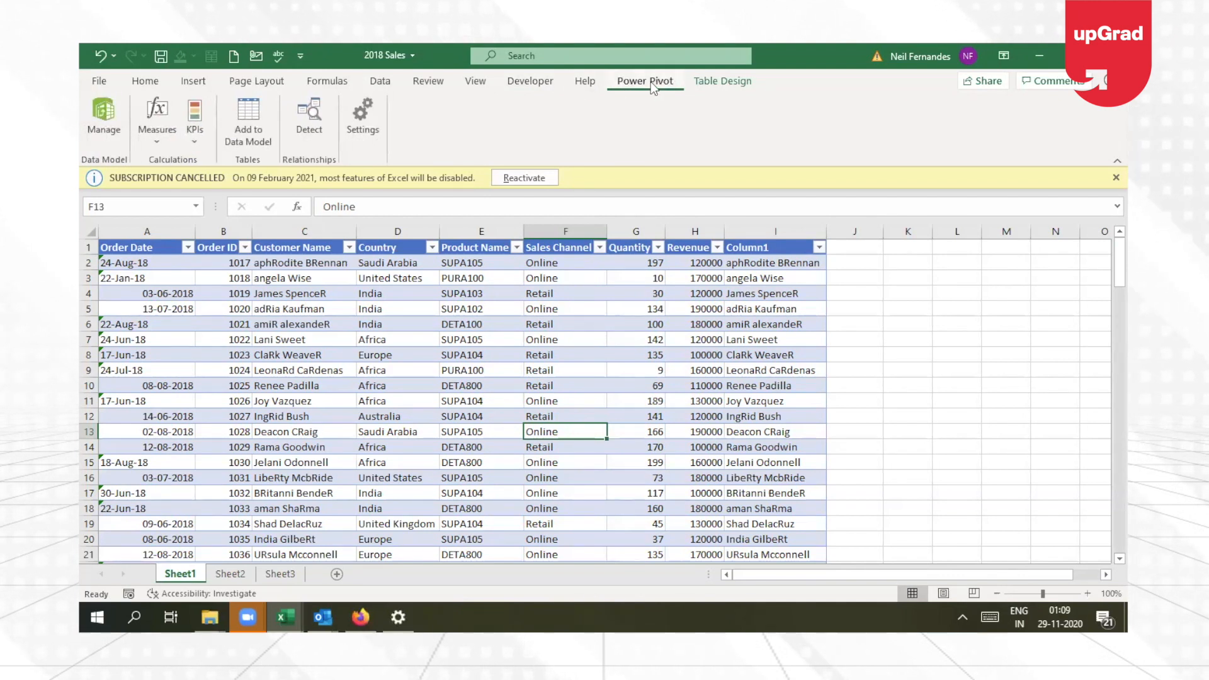
click(107, 127)
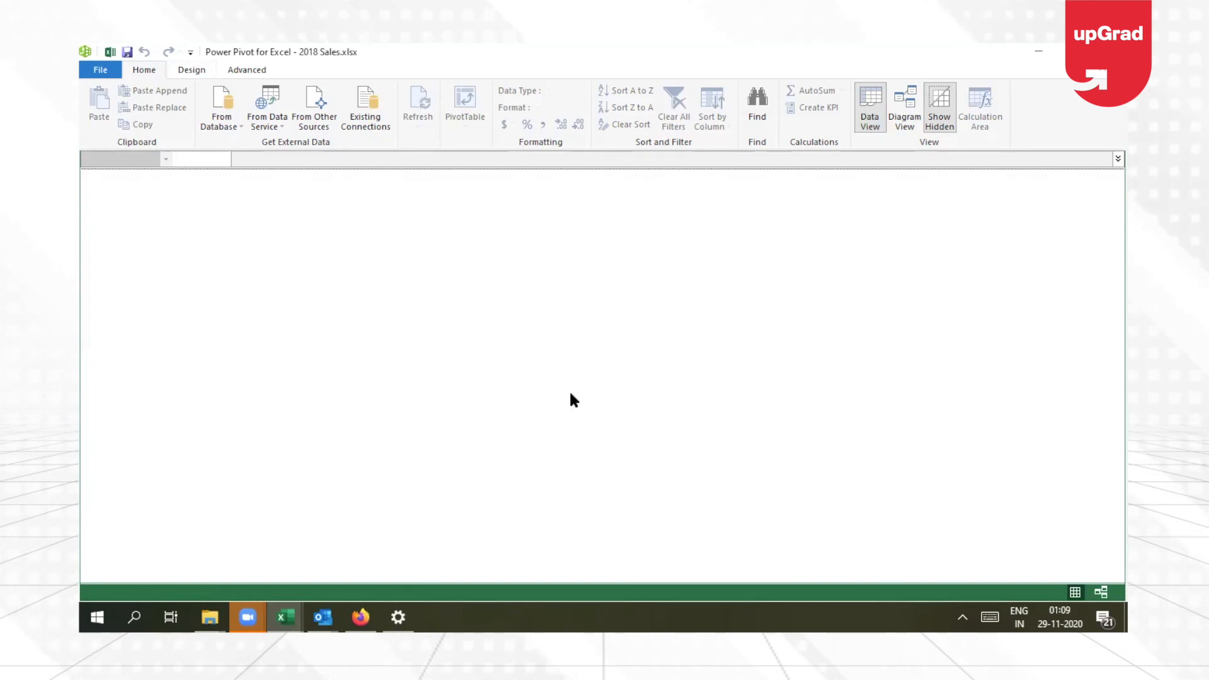
click(1100, 592)
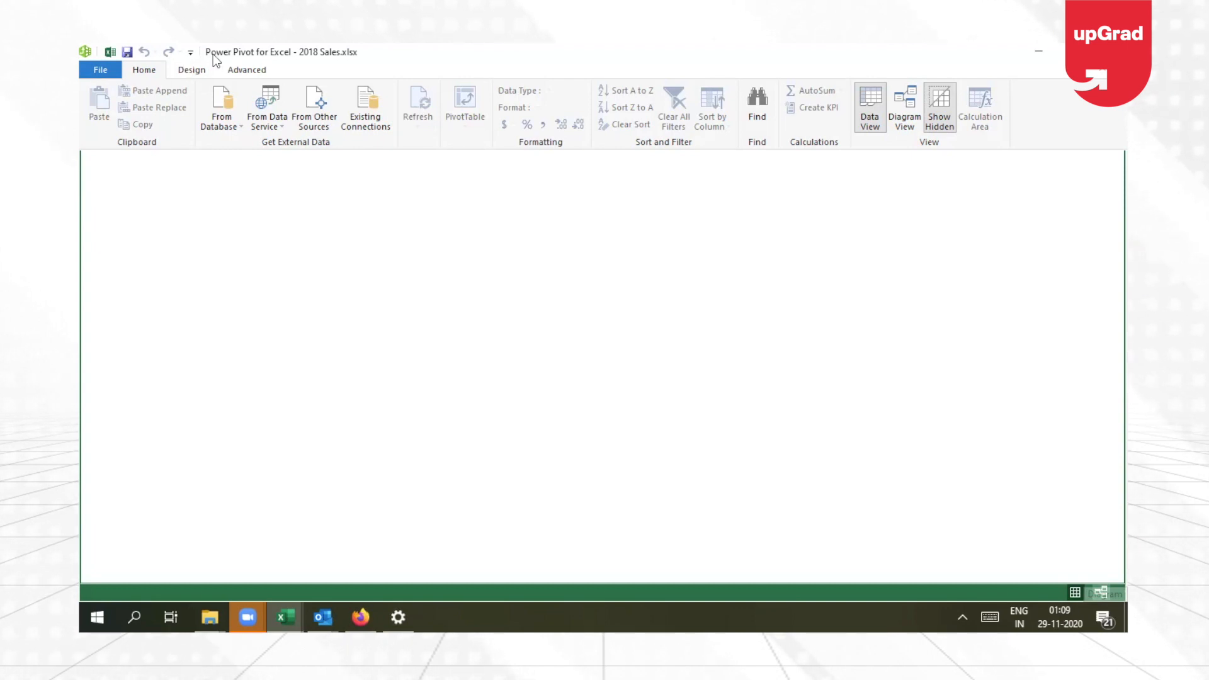
click(609, 609)
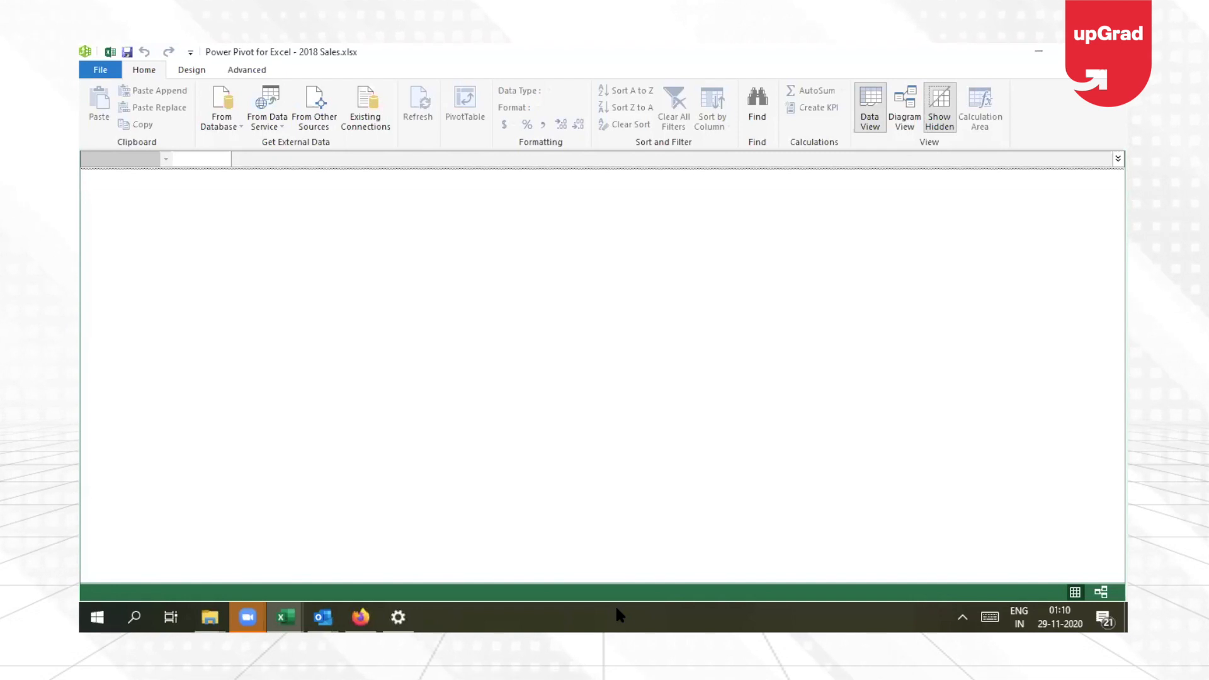
key(alt+Tab)
click(408, 325)
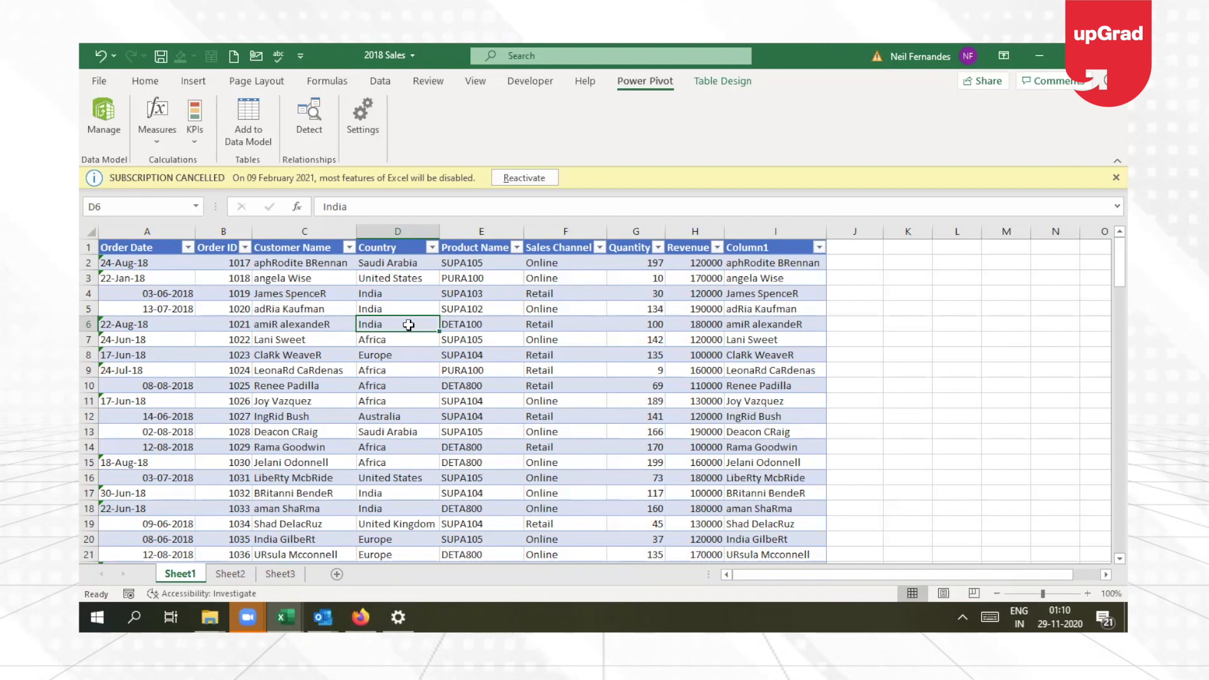
click(160, 279)
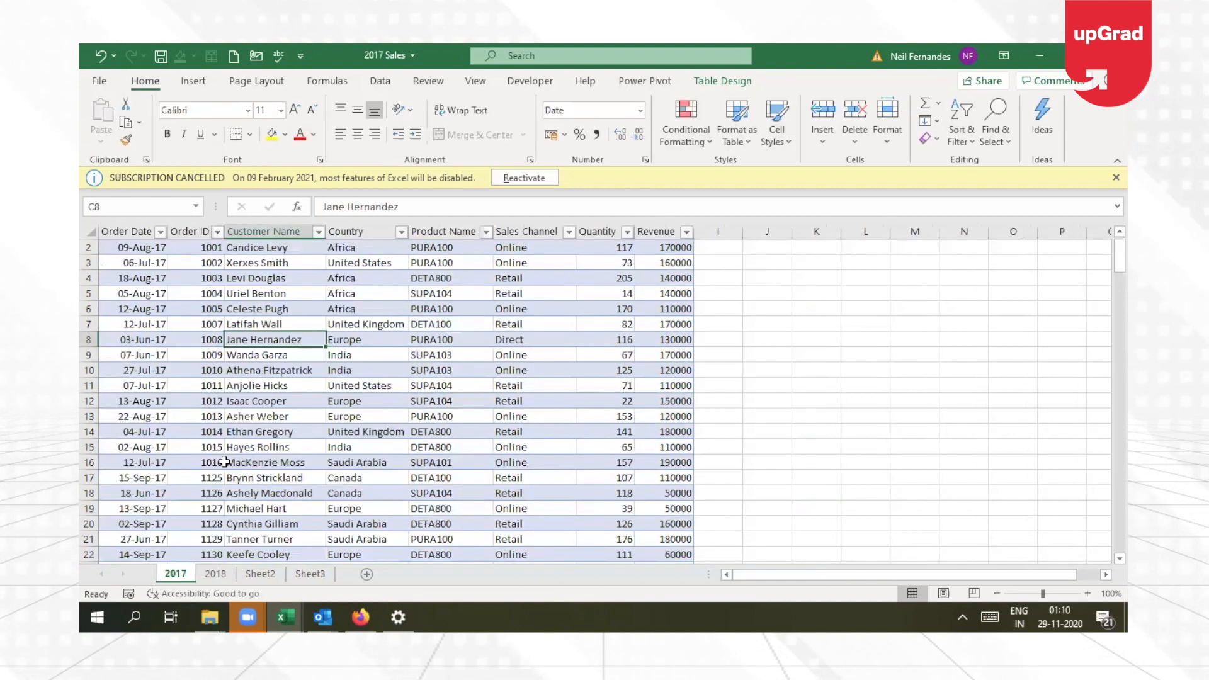
Step: Check the table names on the 2017 and 2018 sheets of the 2017 Sales workbook
click(277, 351)
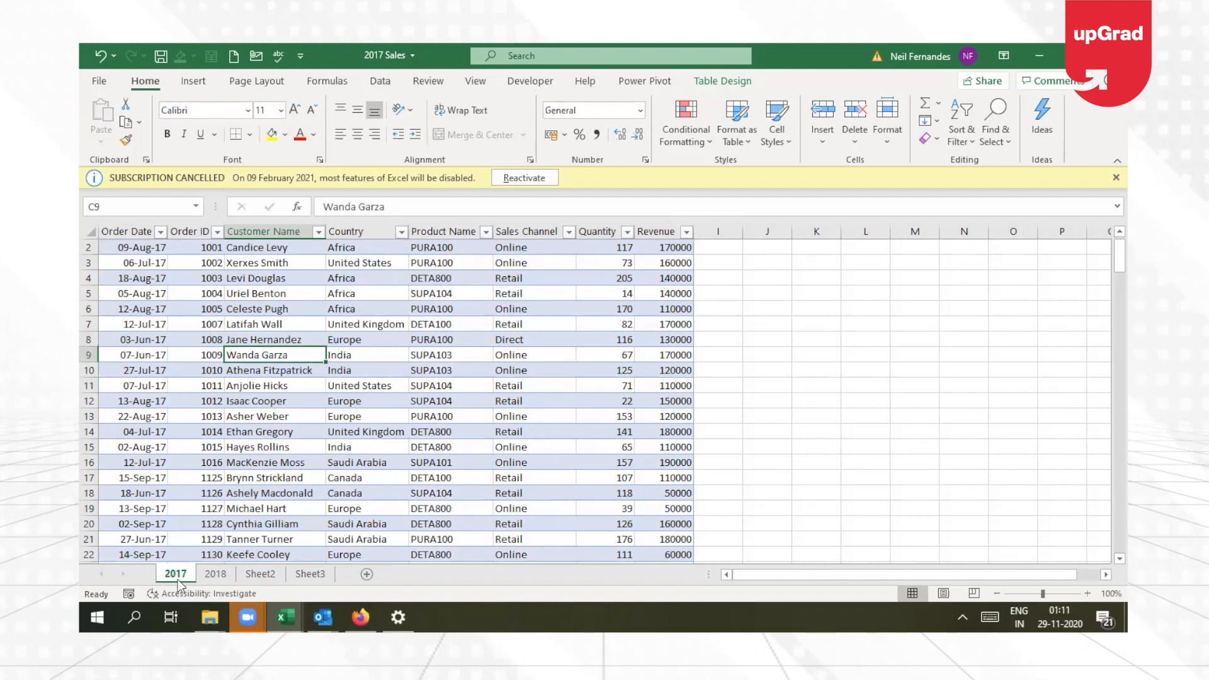
click(214, 574)
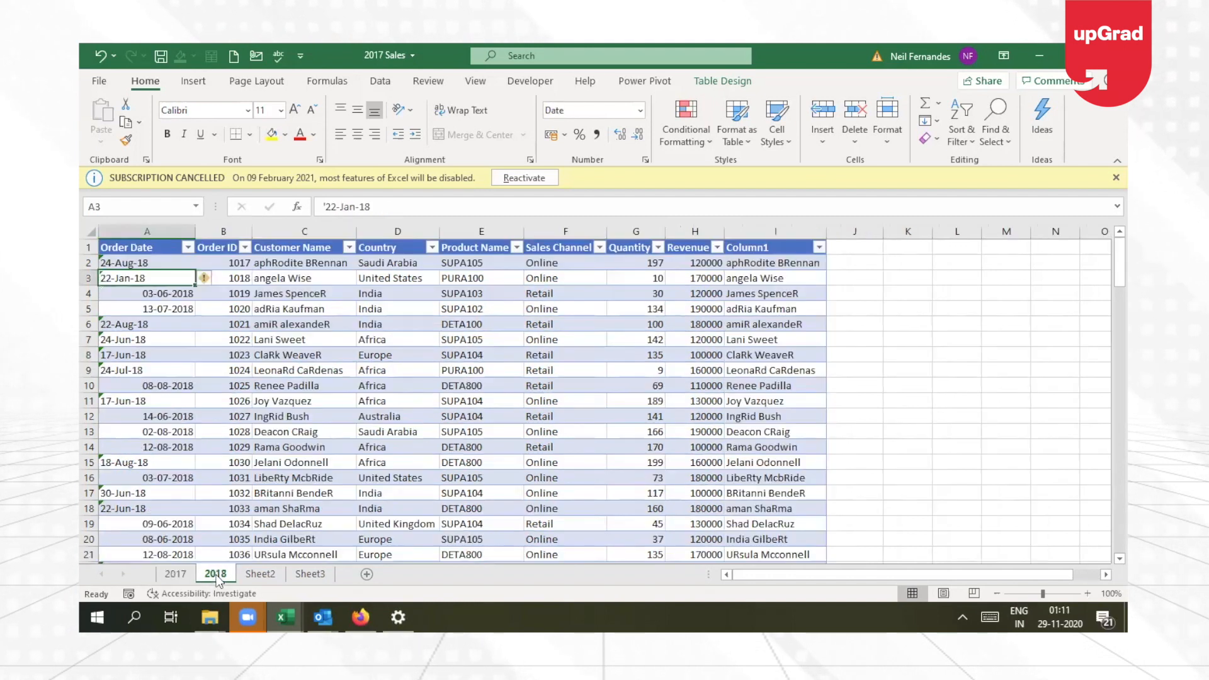
click(173, 574)
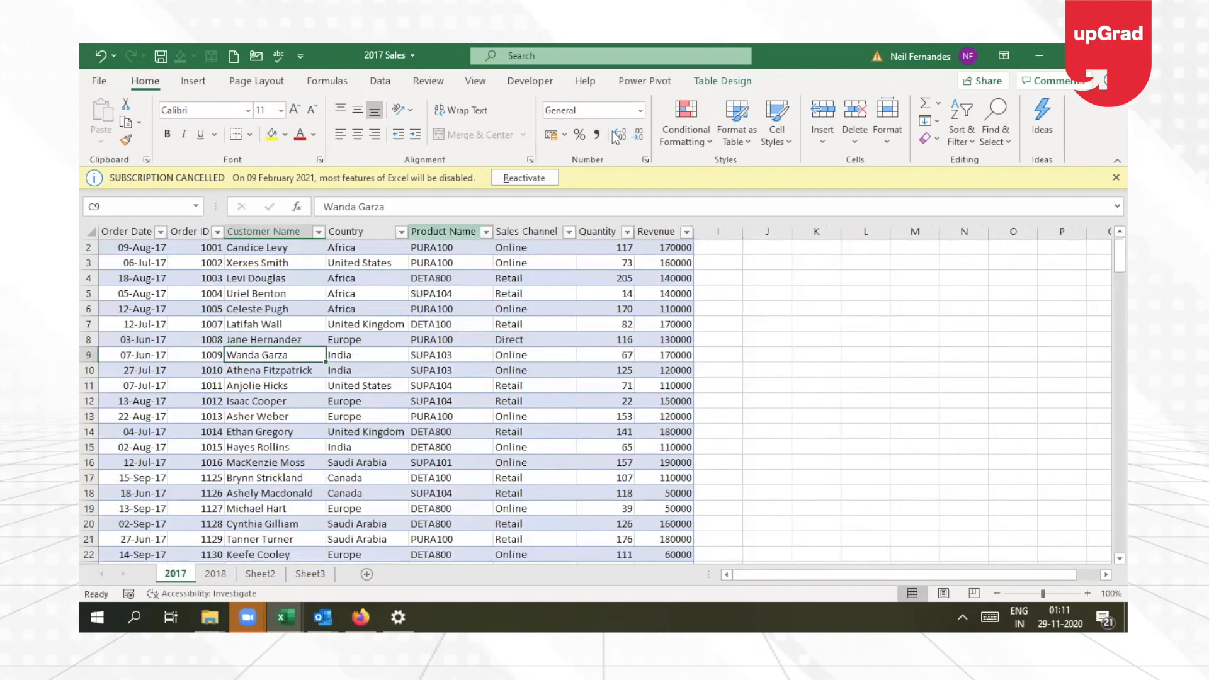
click(718, 81)
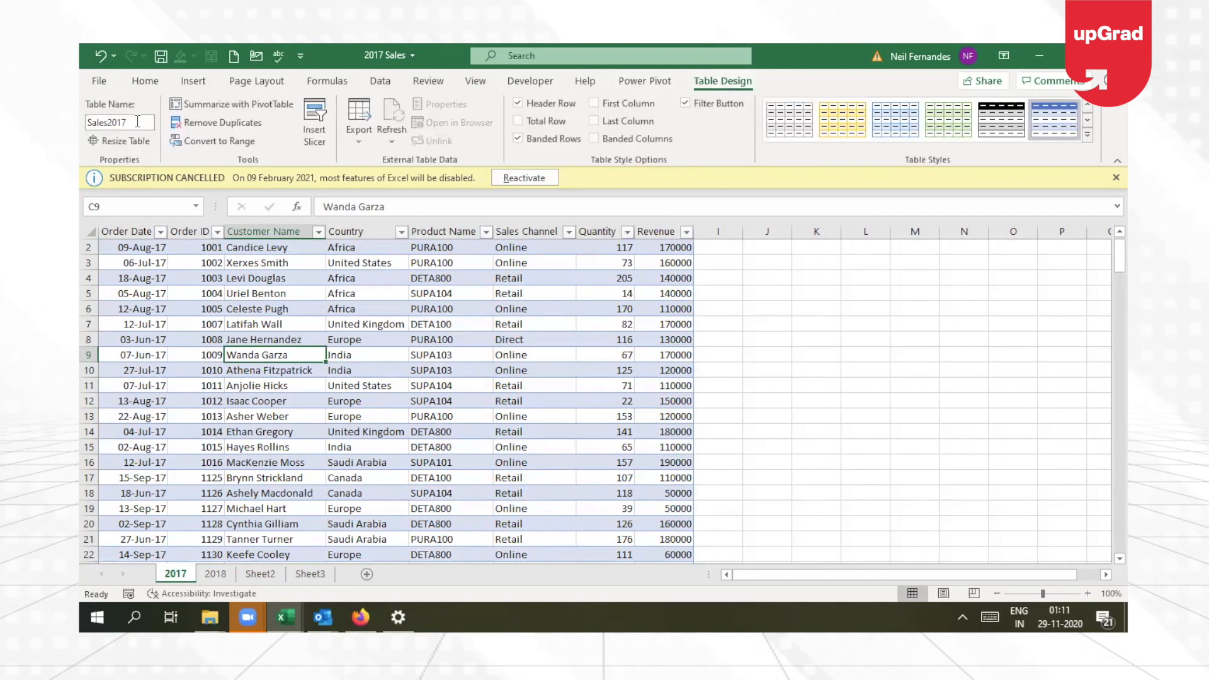
click(215, 573)
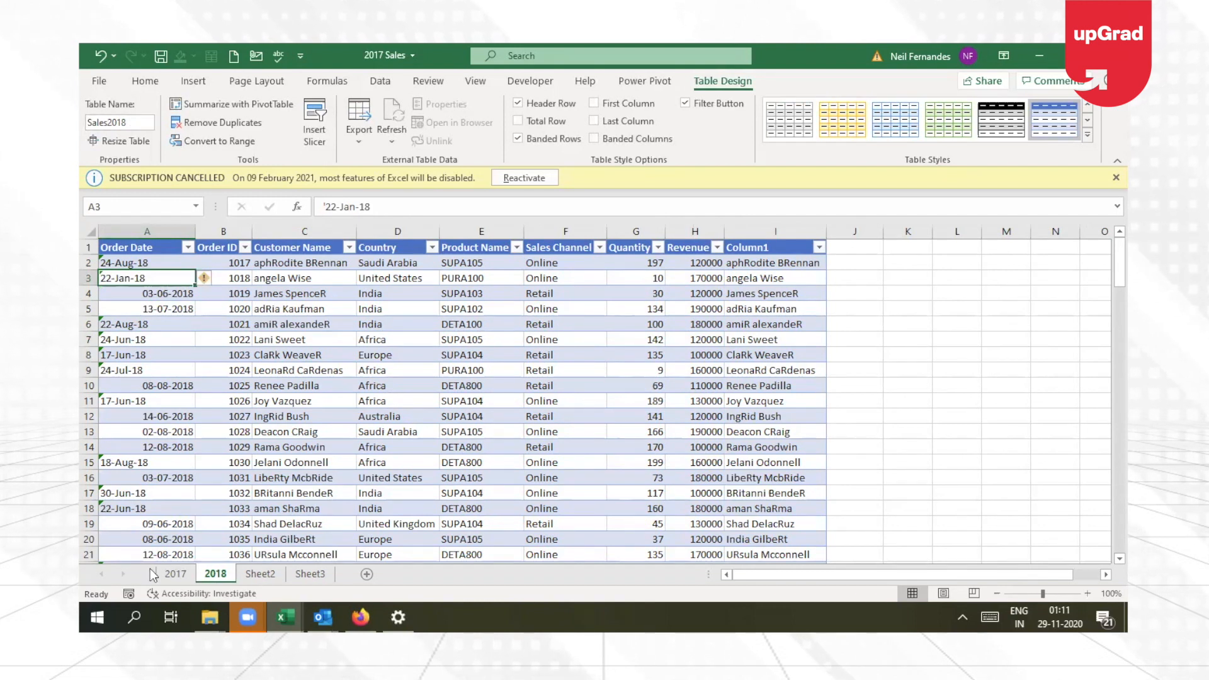
click(175, 574)
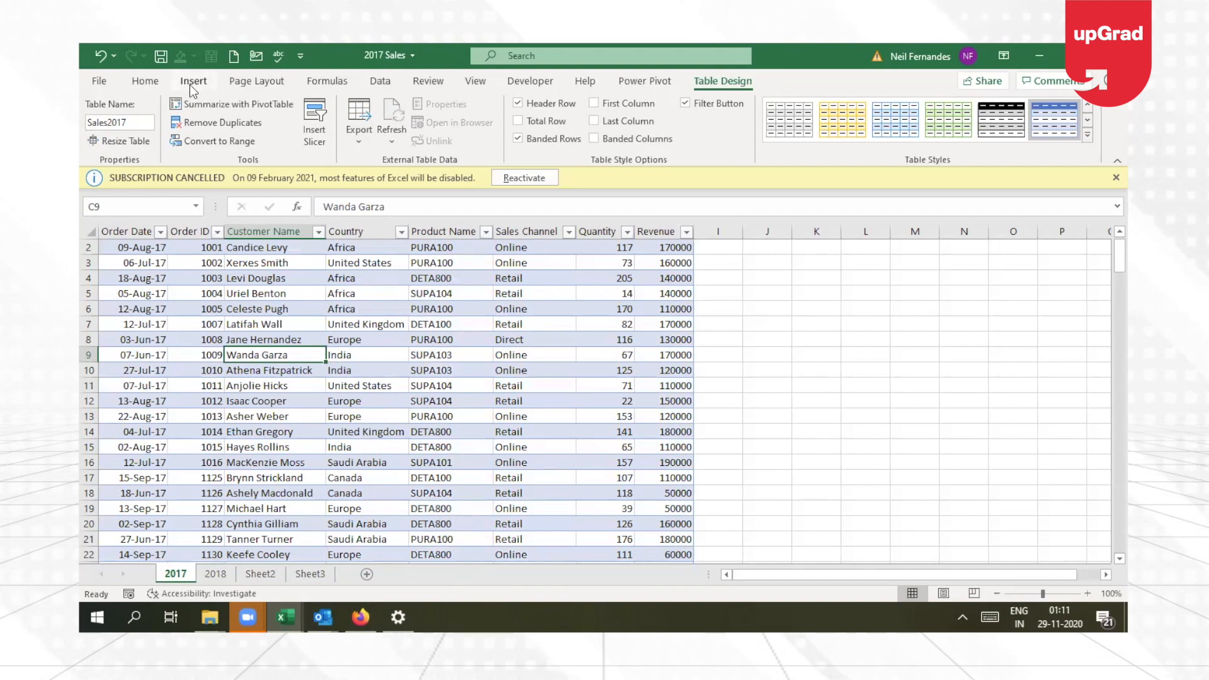
Step: Insert a PivotTable from the Sales2017 table on a new worksheet, with its data added to the Data Model
click(282, 338)
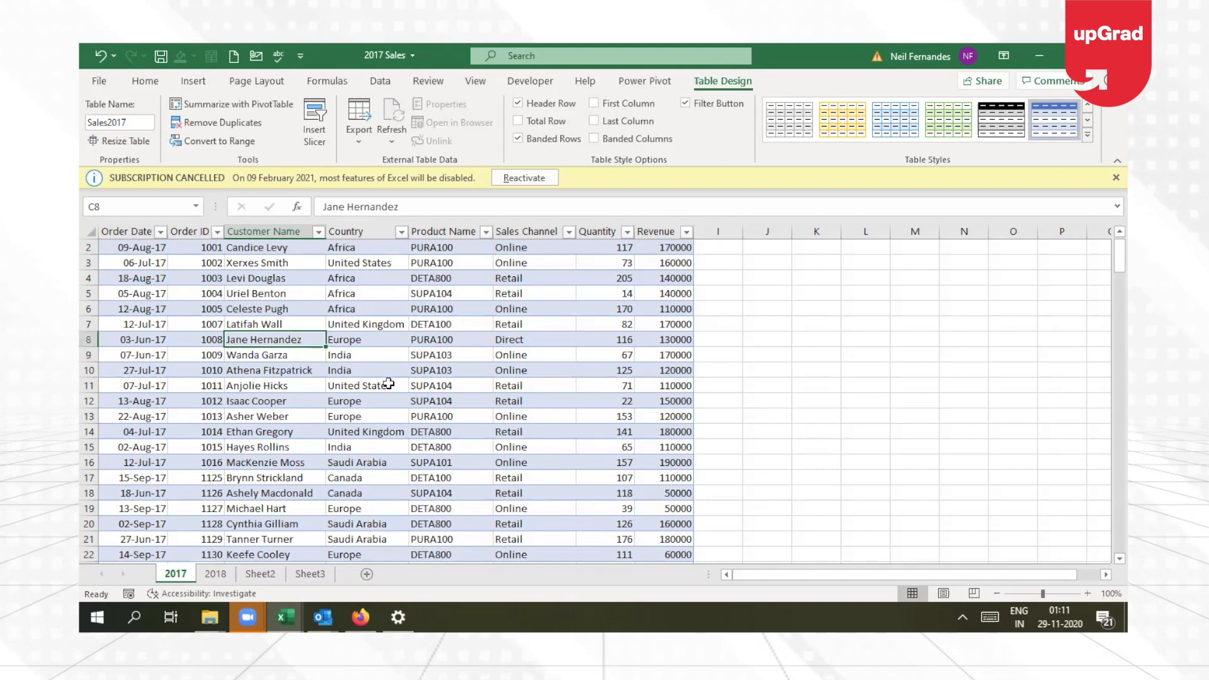
click(194, 82)
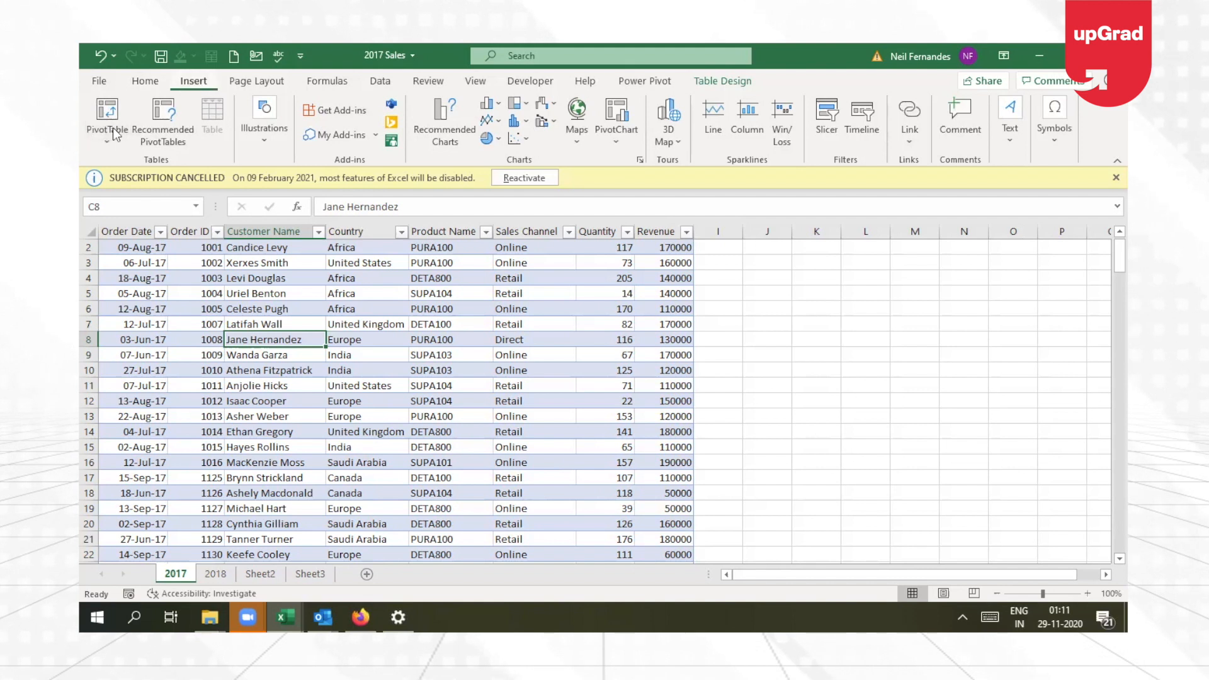
click(201, 310)
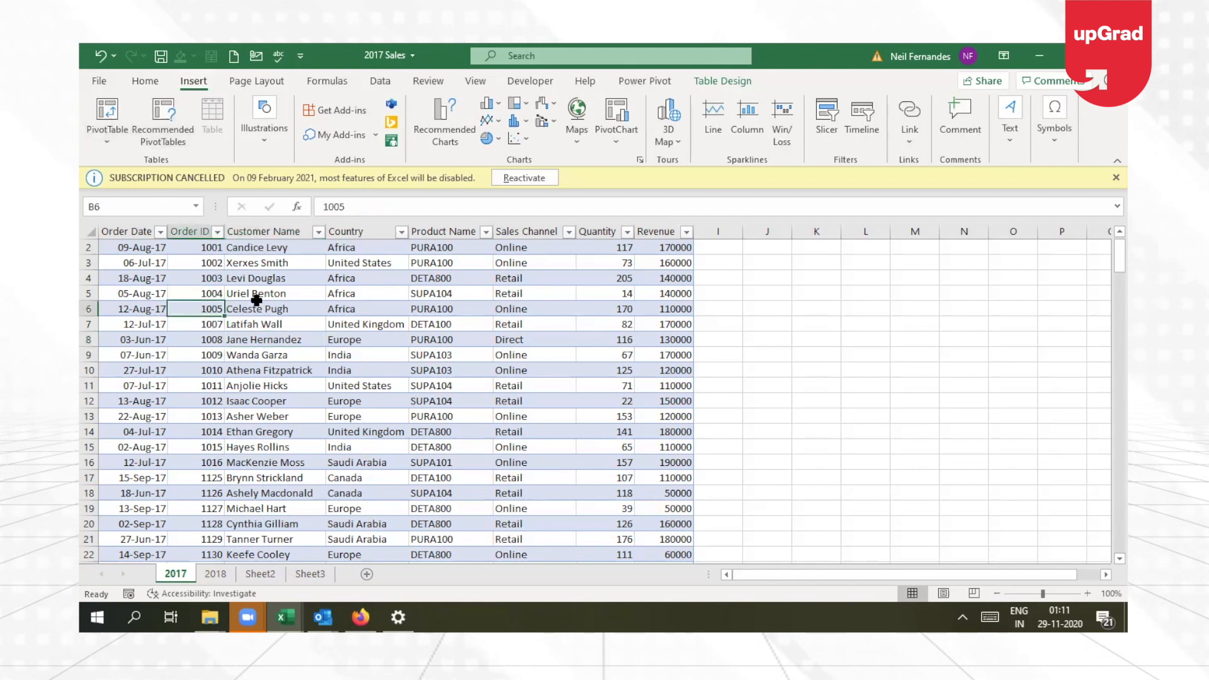
click(108, 113)
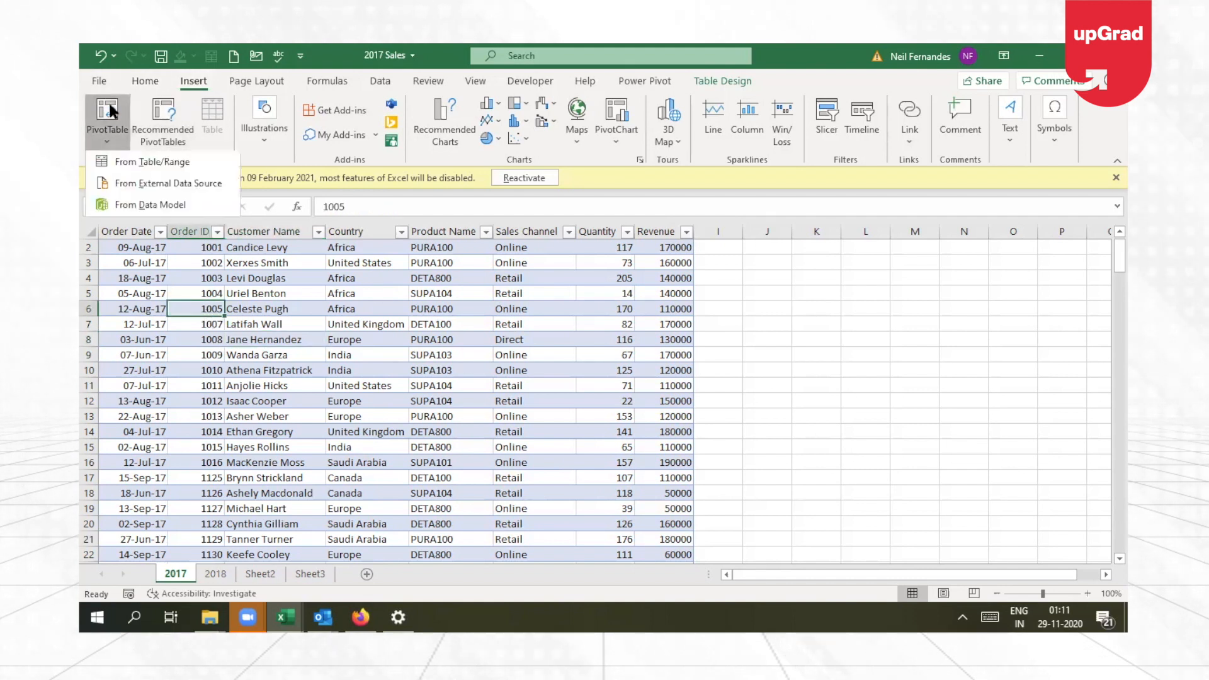
click(150, 164)
key(alt+n)
key(v)
key(t)
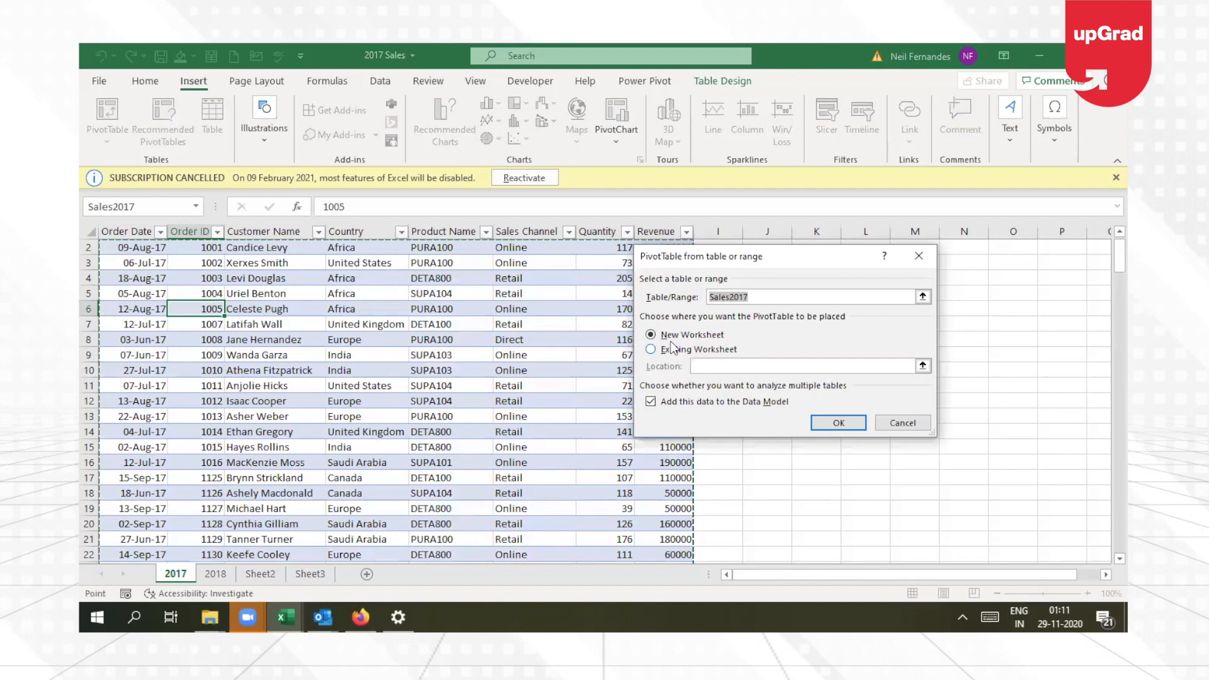
click(650, 400)
click(650, 399)
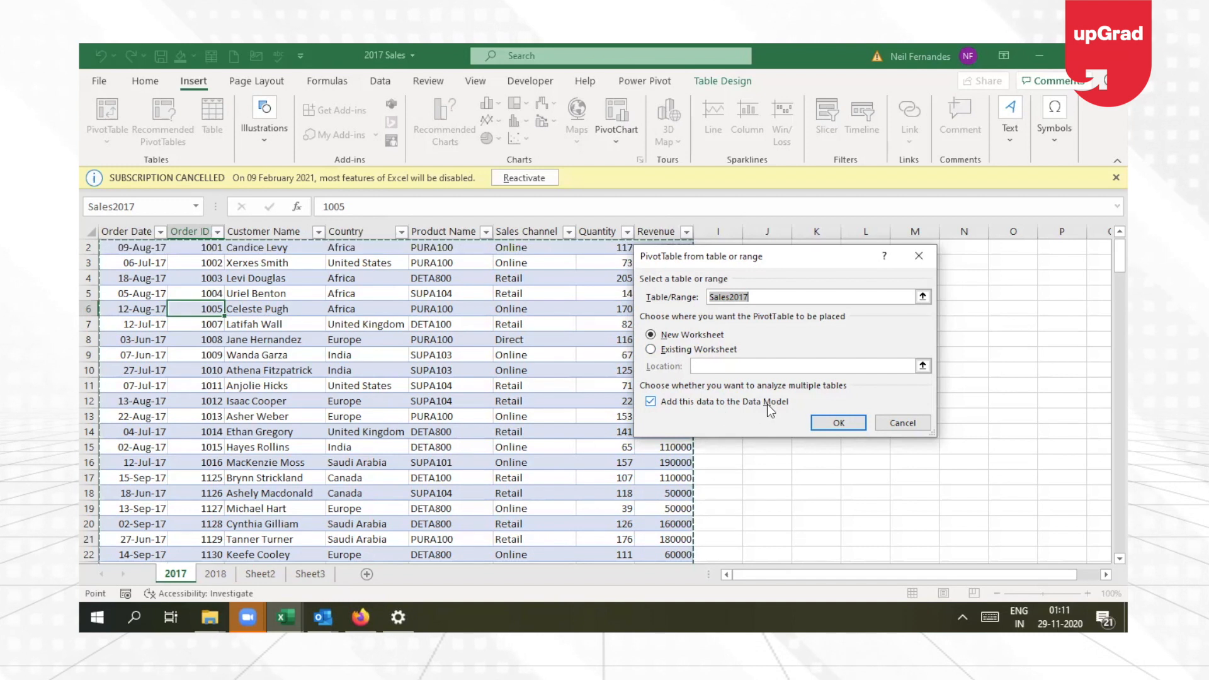
click(840, 425)
click(608, 382)
click(281, 310)
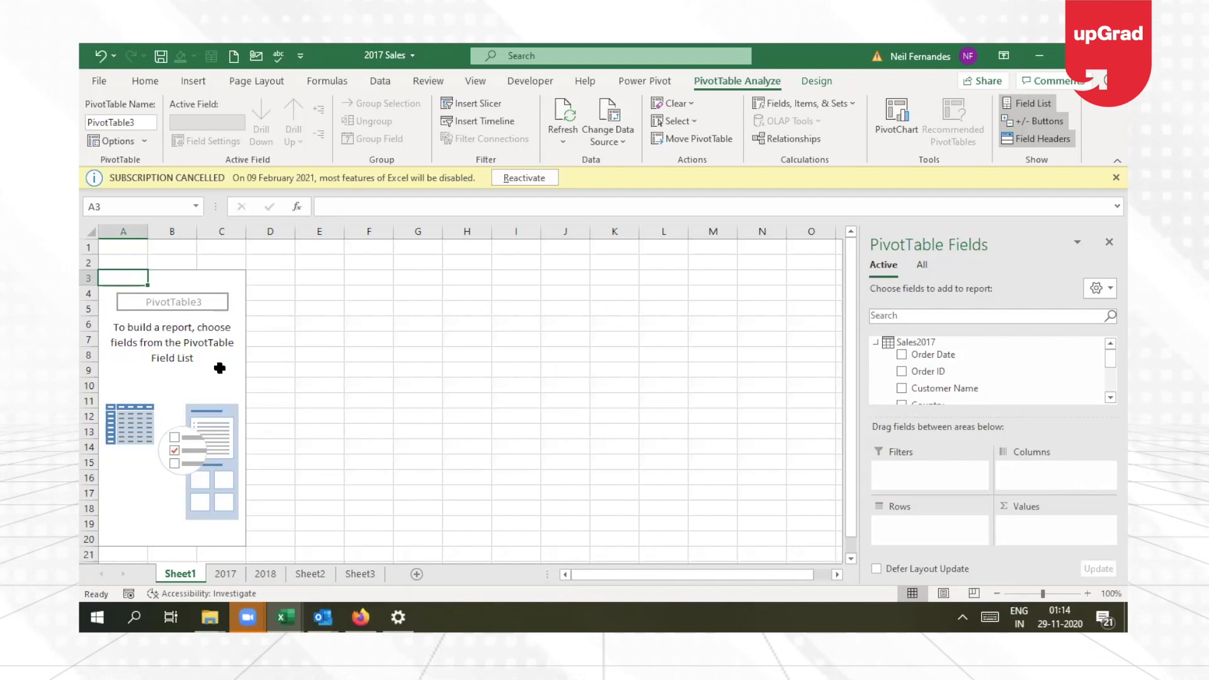
Step: Compare the active and all-tables field lists of the PivotTable, inspect the Sales2017 fields, and check the yearly source sheets
click(920, 266)
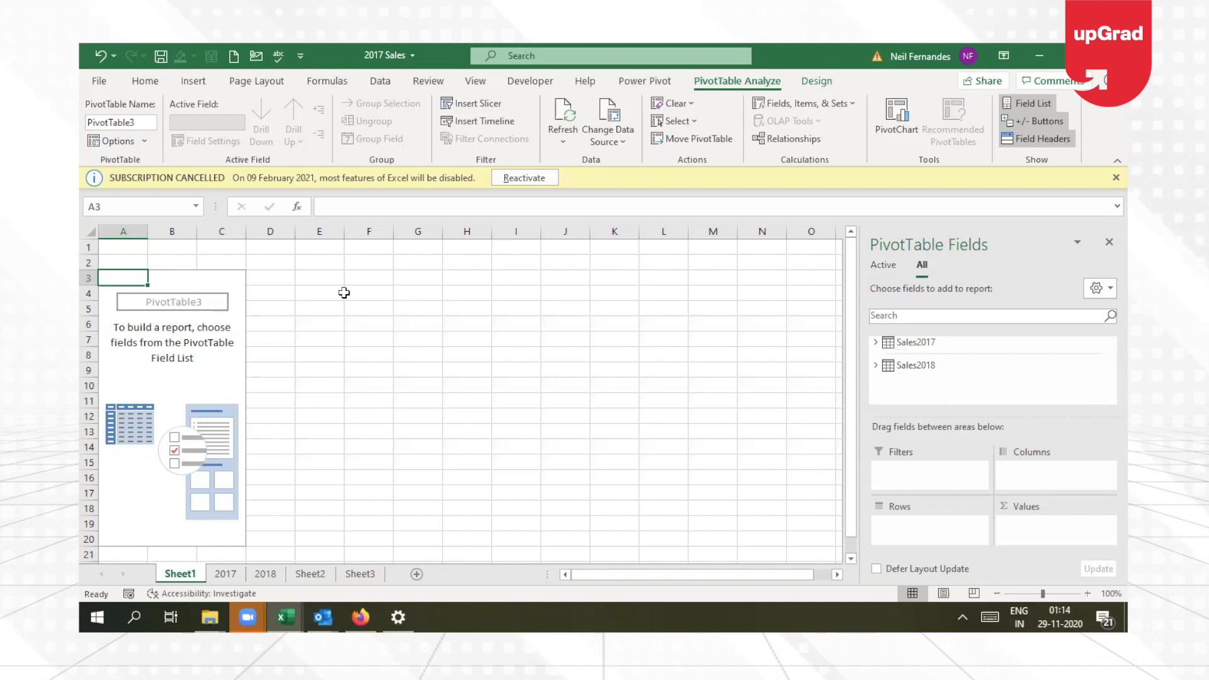
click(882, 265)
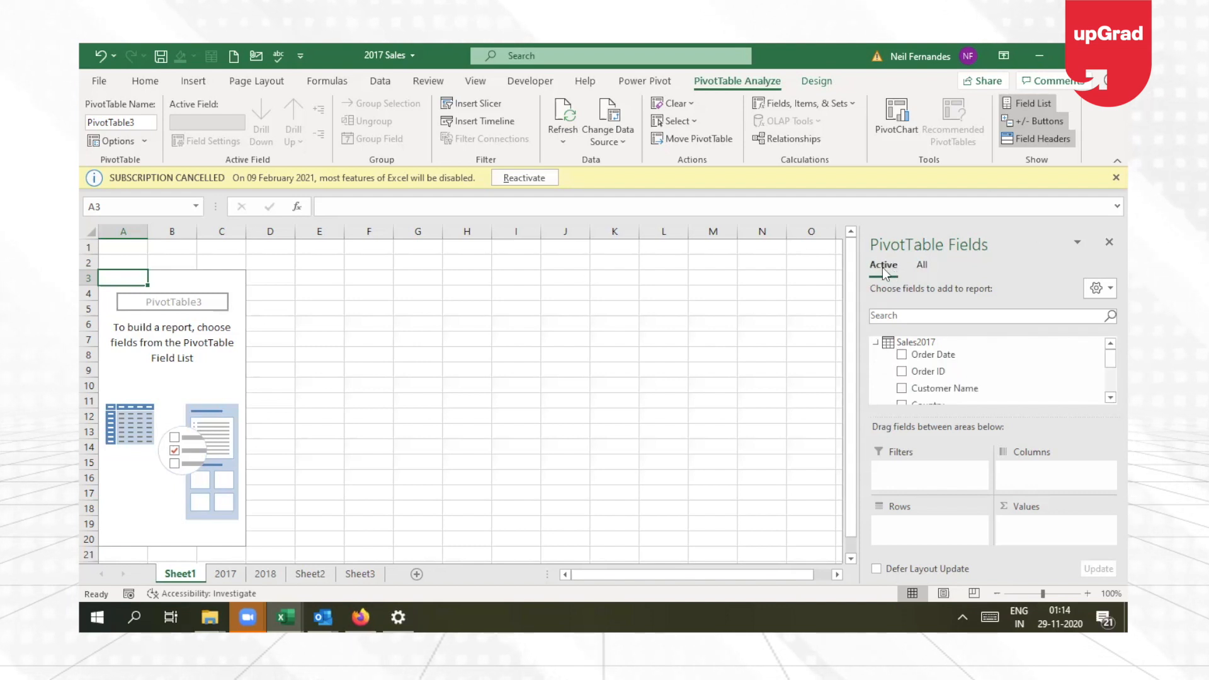
scroll(907, 351, down, 5)
scroll(907, 350, up, 5)
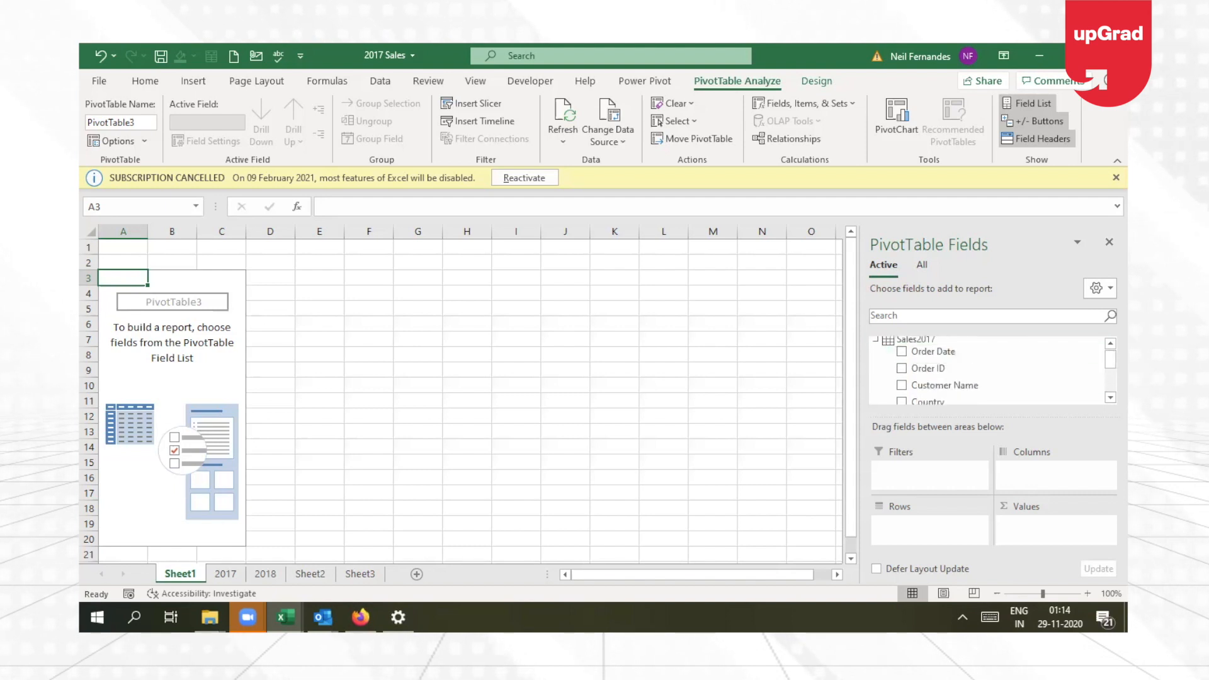
scroll(987, 370, up, 1)
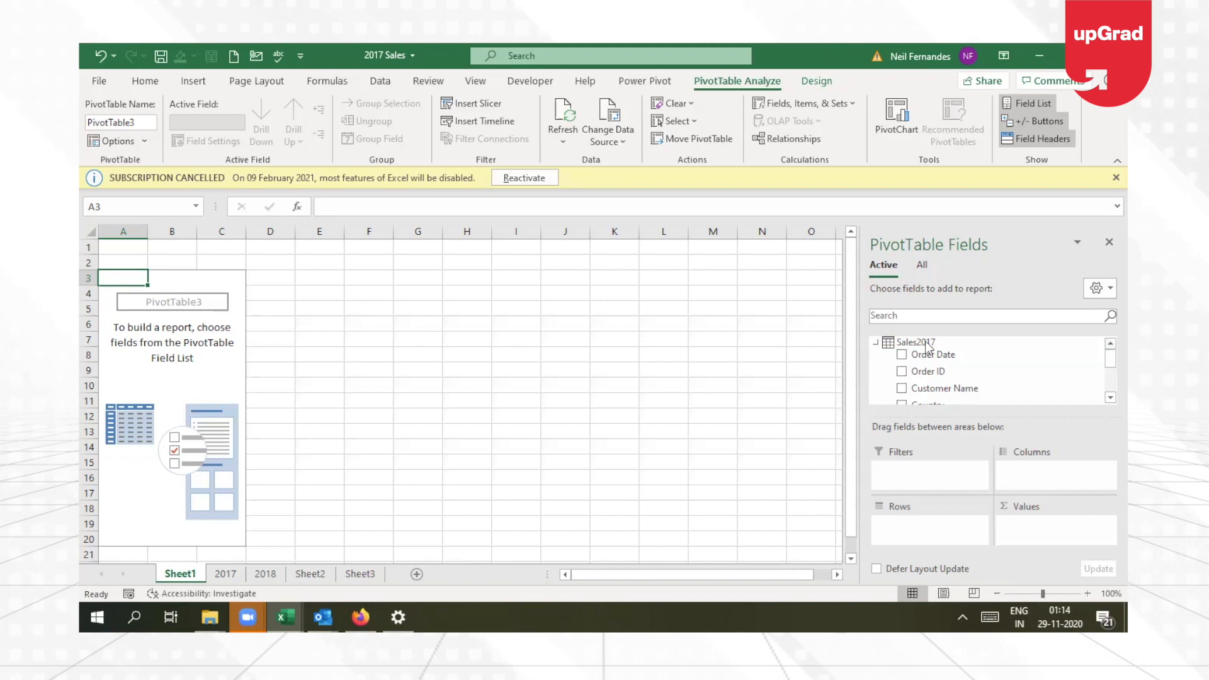
click(923, 265)
click(877, 344)
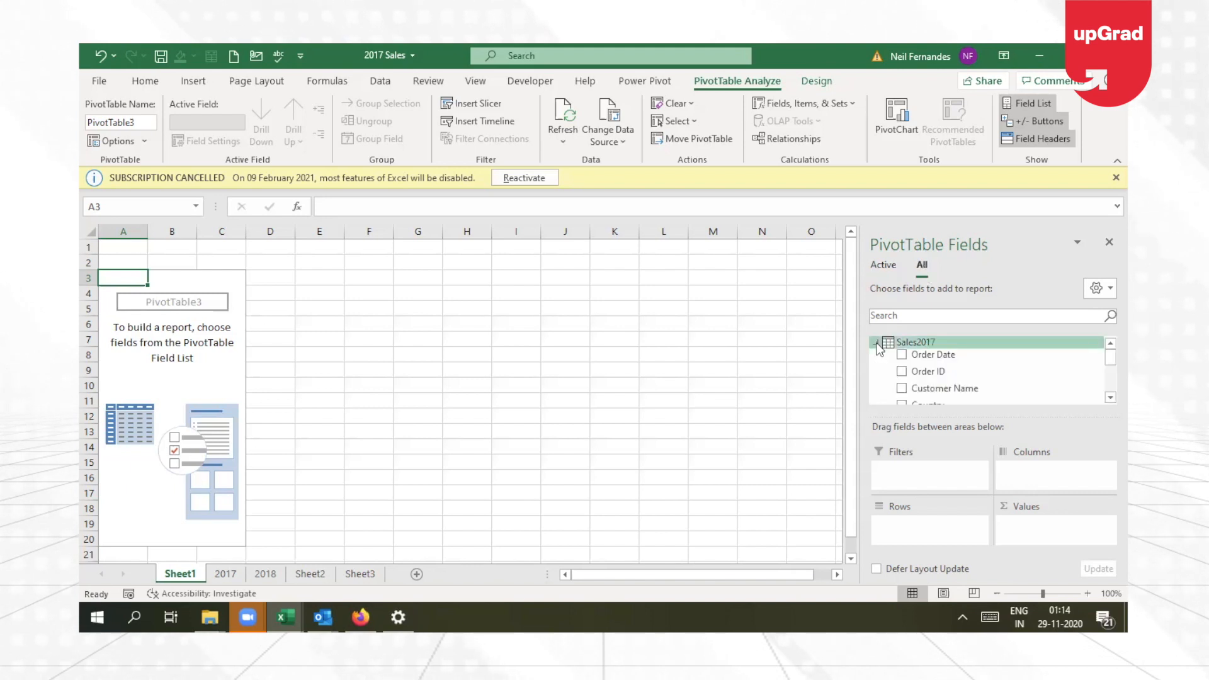
click(877, 343)
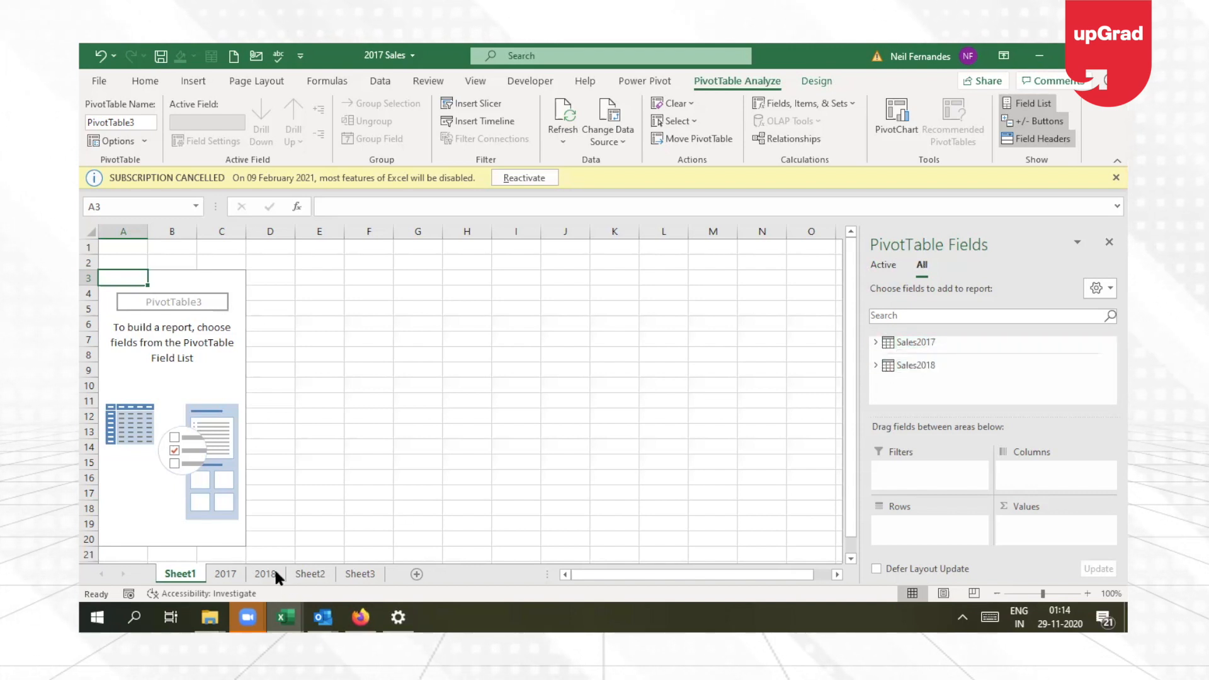
click(213, 573)
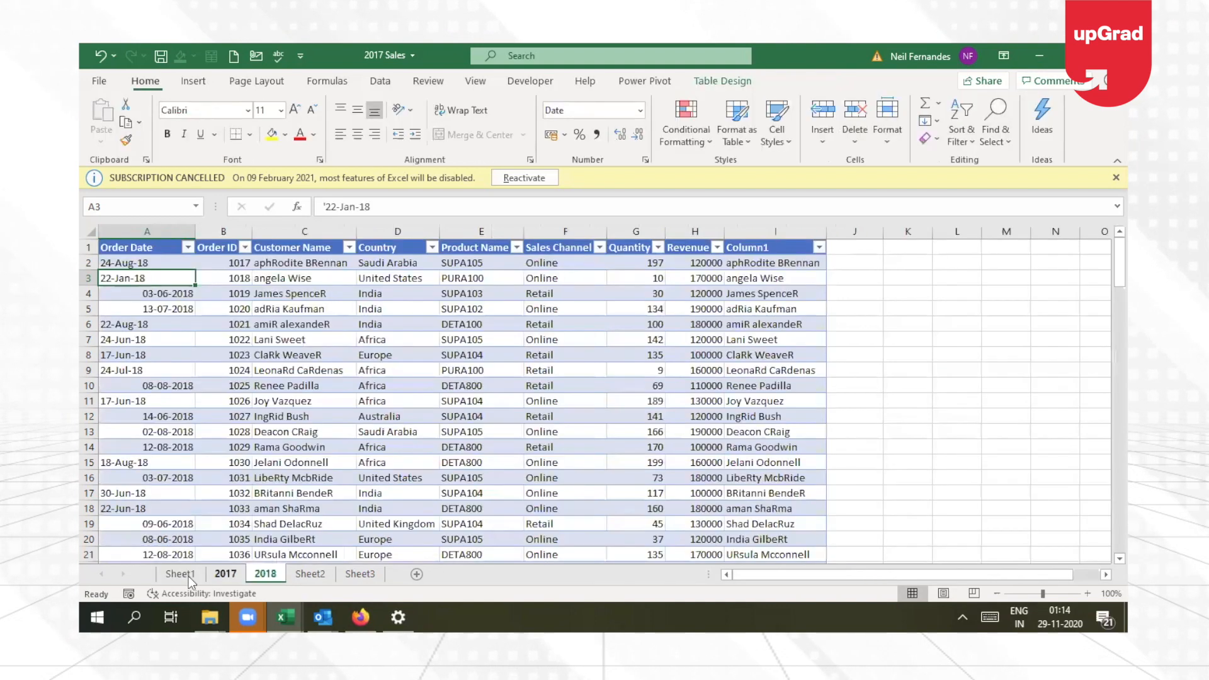
click(188, 576)
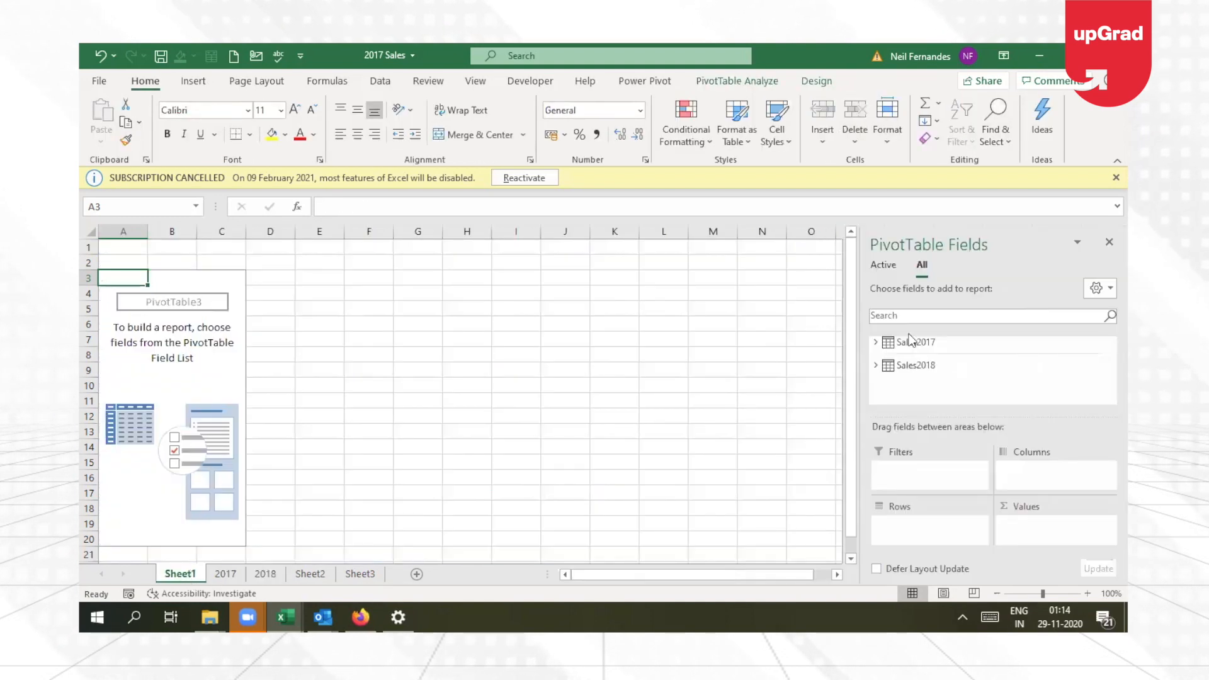
Step: Add Customer Name from Sales2017 to the PivotTable rows and Revenue from Sales2018 to the values
click(884, 345)
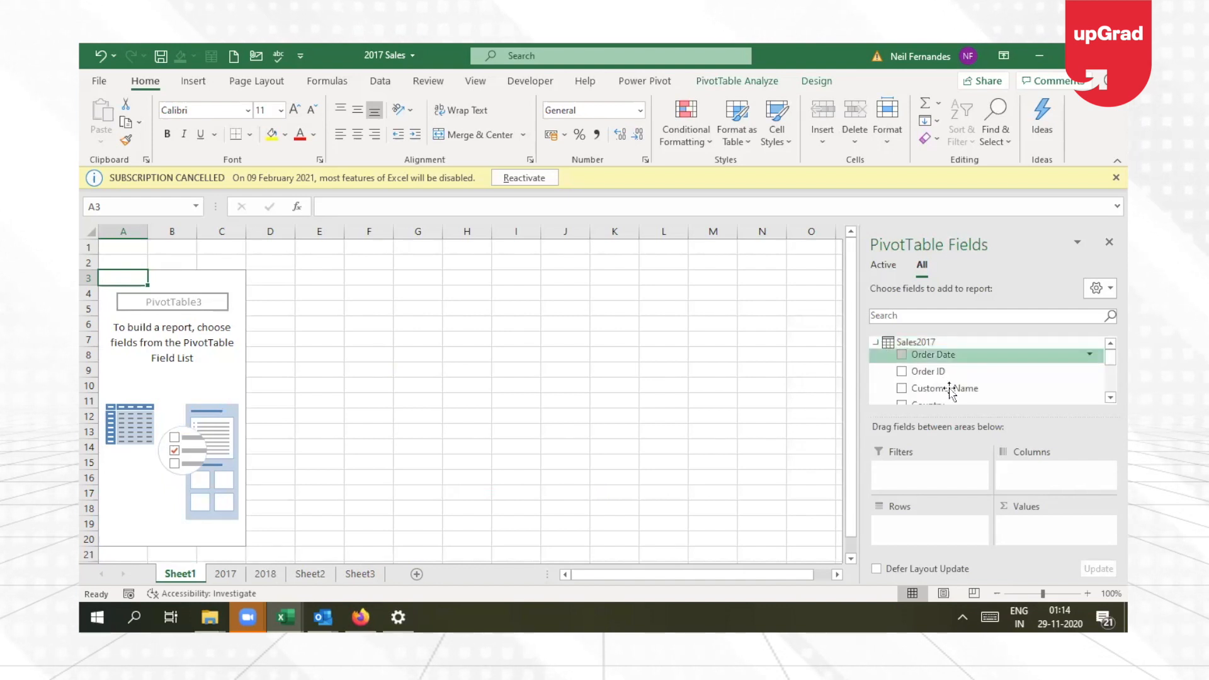
mouse_move(950, 390)
mouse_down()
mouse_move(931, 574)
mouse_move(948, 516)
mouse_move(949, 531)
mouse_move(954, 404)
mouse_up()
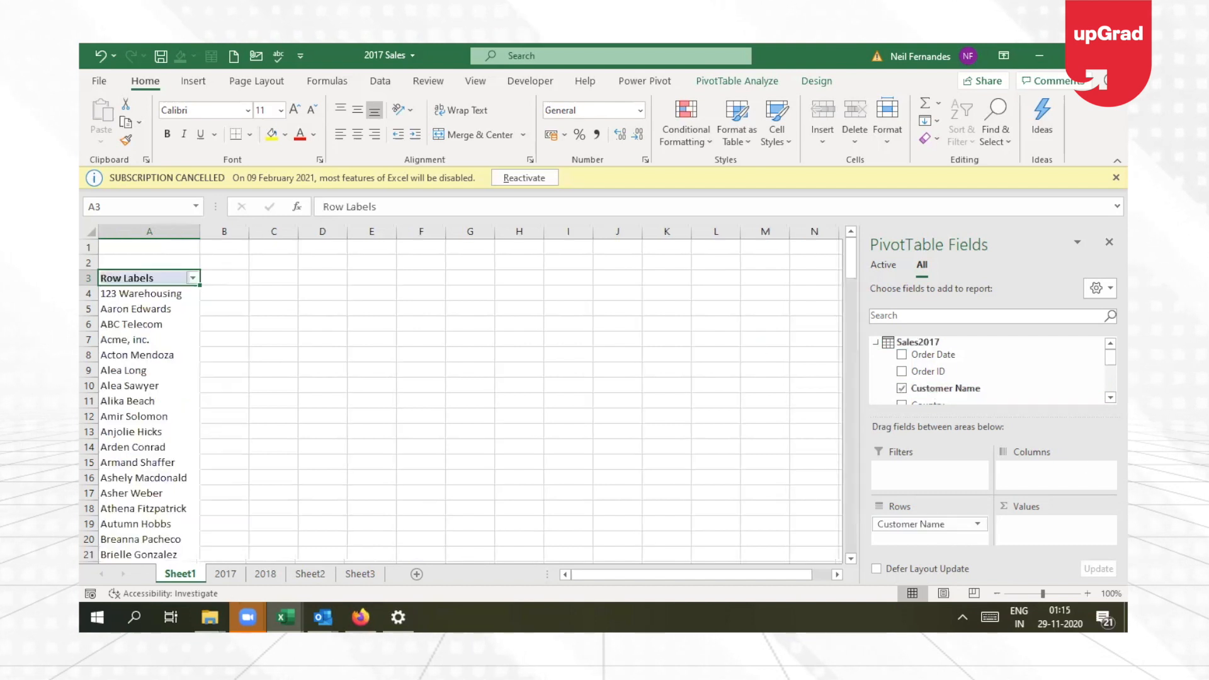
drag(1110, 357, 1110, 383)
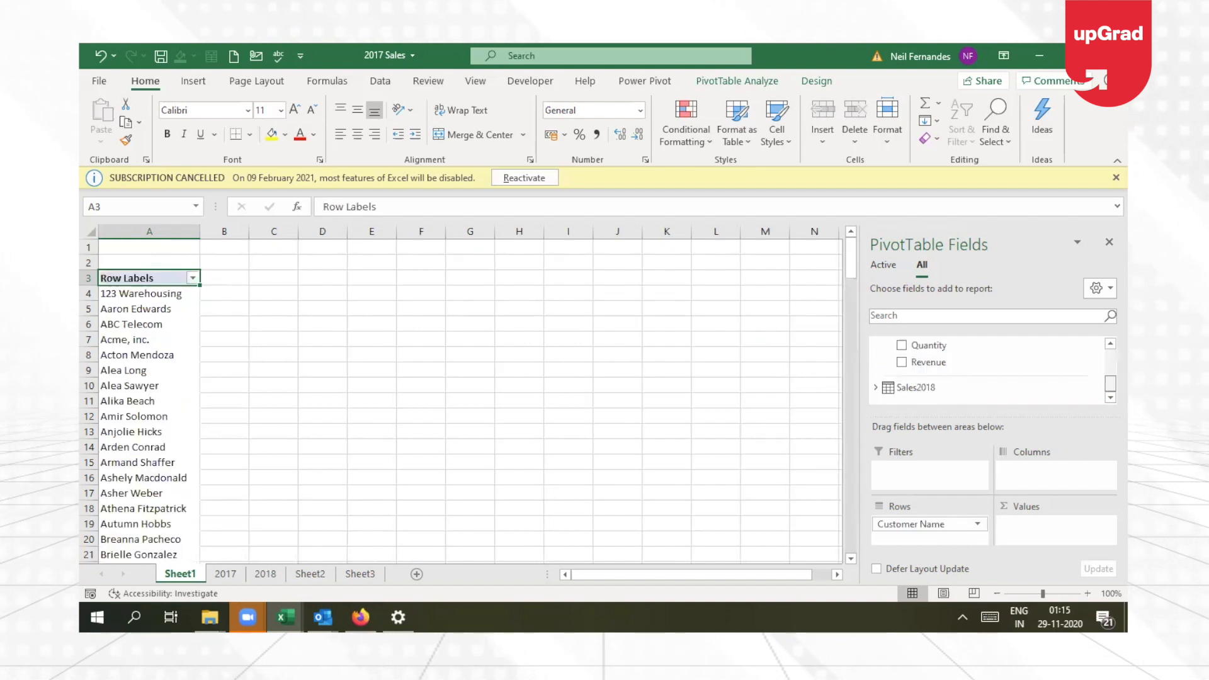
click(875, 388)
scroll(941, 378, down, 1)
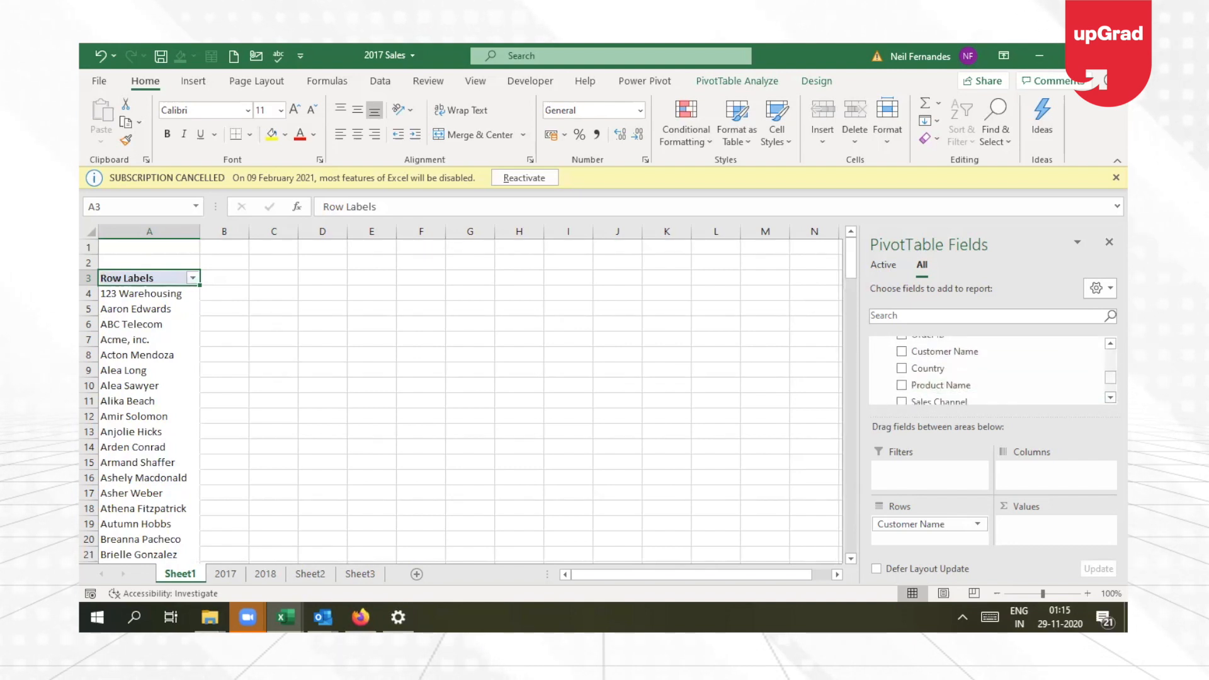
scroll(1096, 399, down, 2)
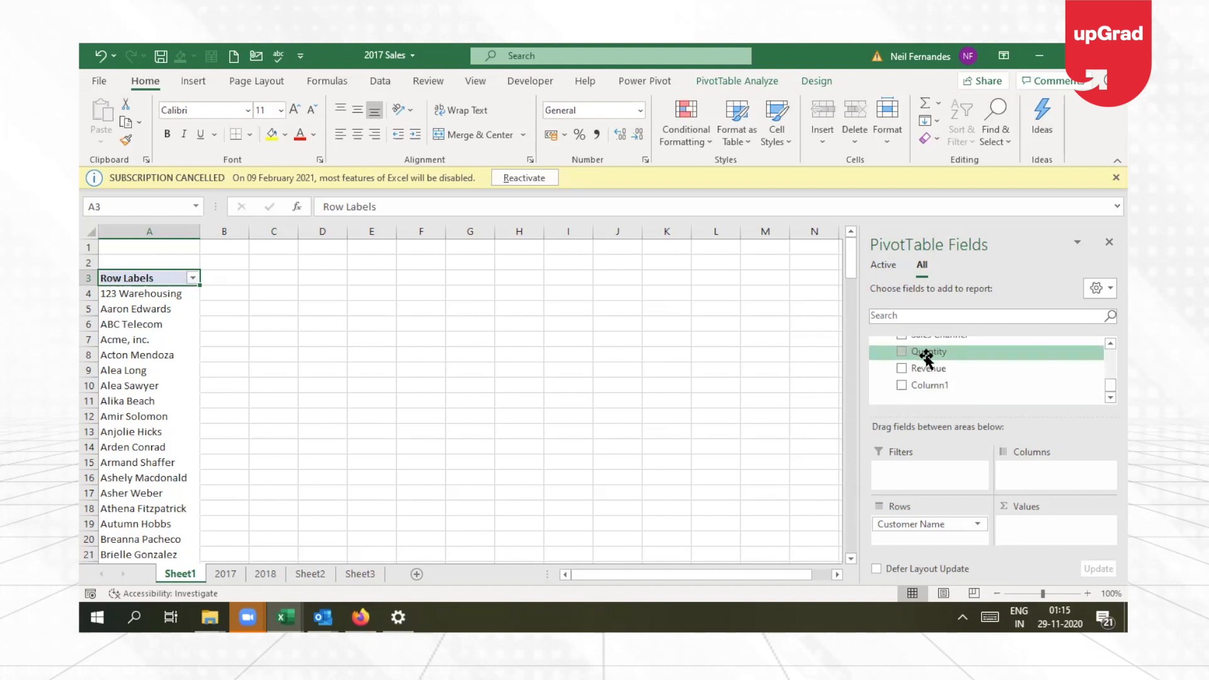
drag(927, 376, 281, 323)
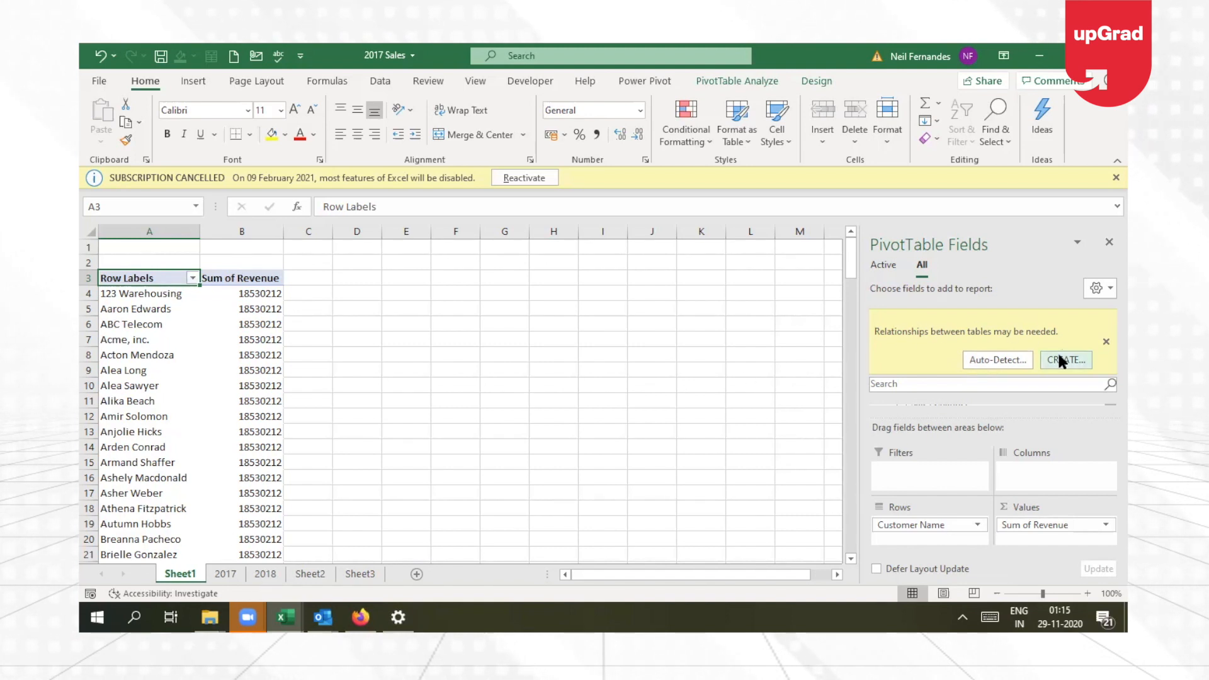
Step: Examine the Sum of Revenue values across the customer rows of the PivotTable
click(255, 293)
key(Down)
key(Down)
key(Down)
key(Down)
key(Down)
key(Down)
key(Down)
key(Down)
key(Down)
key(Down)
key(Up)
key(Up)
key(Up)
key(Up)
key(Up)
key(Up)
key(Up)
key(Up)
key(Up)
key(Up)
key(Up)
key(Up)
key(Up)
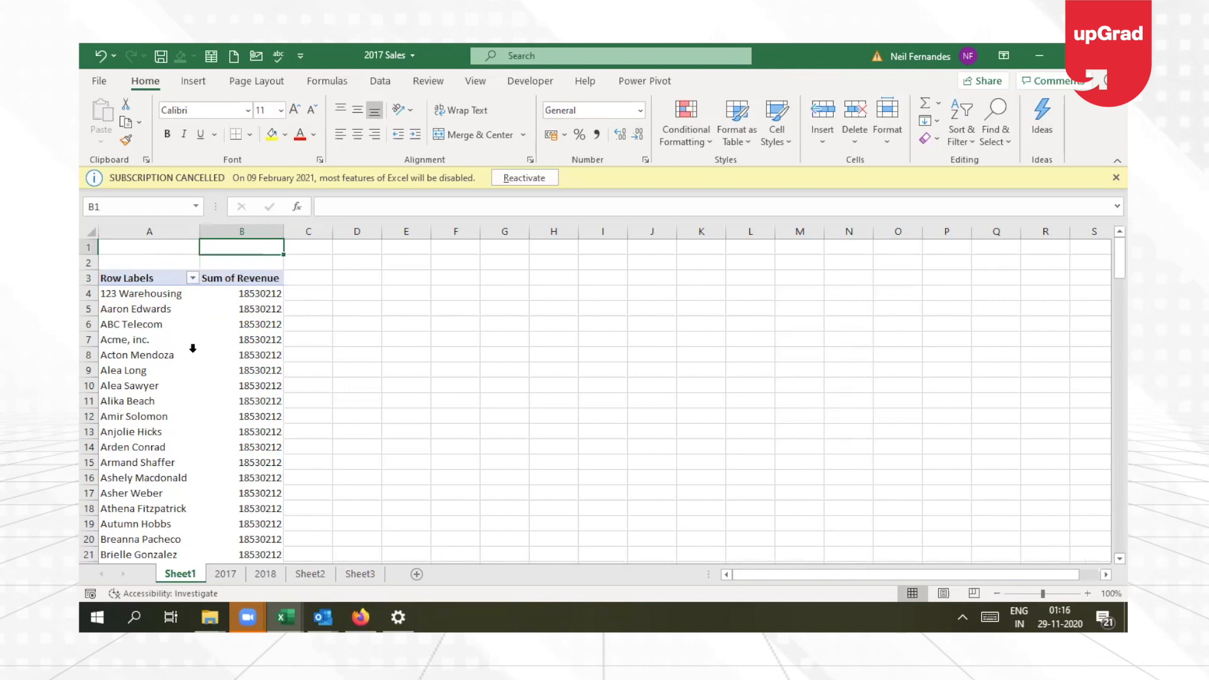
click(193, 348)
click(258, 371)
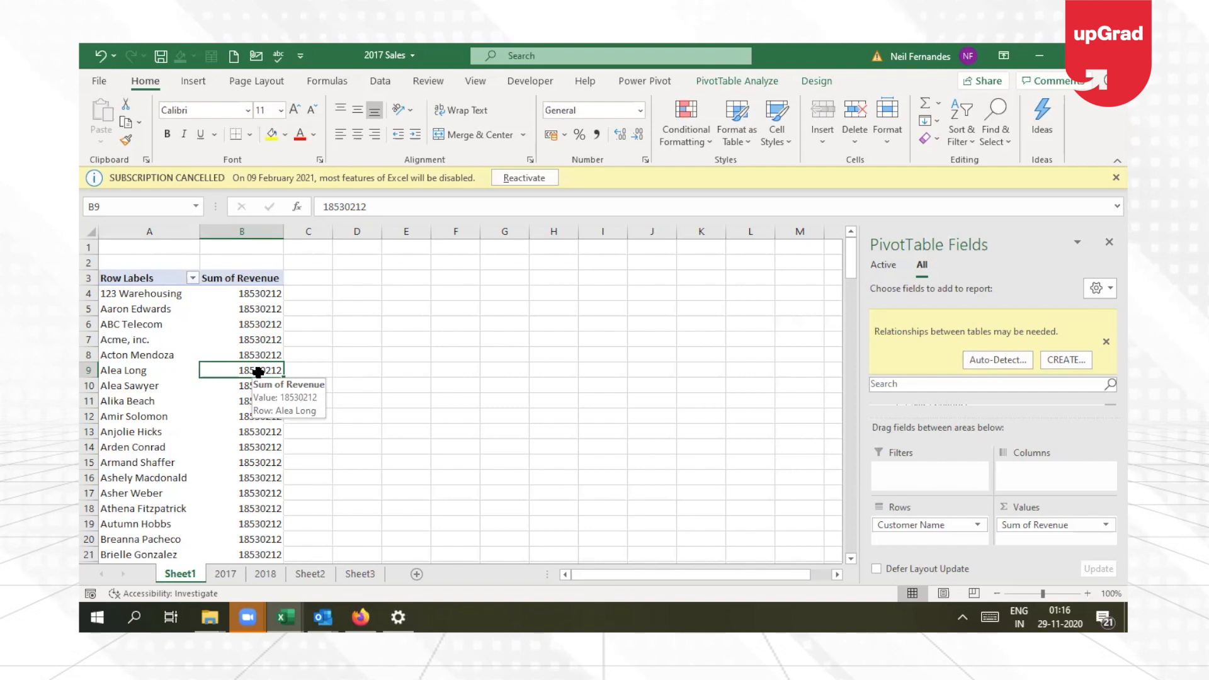
click(238, 322)
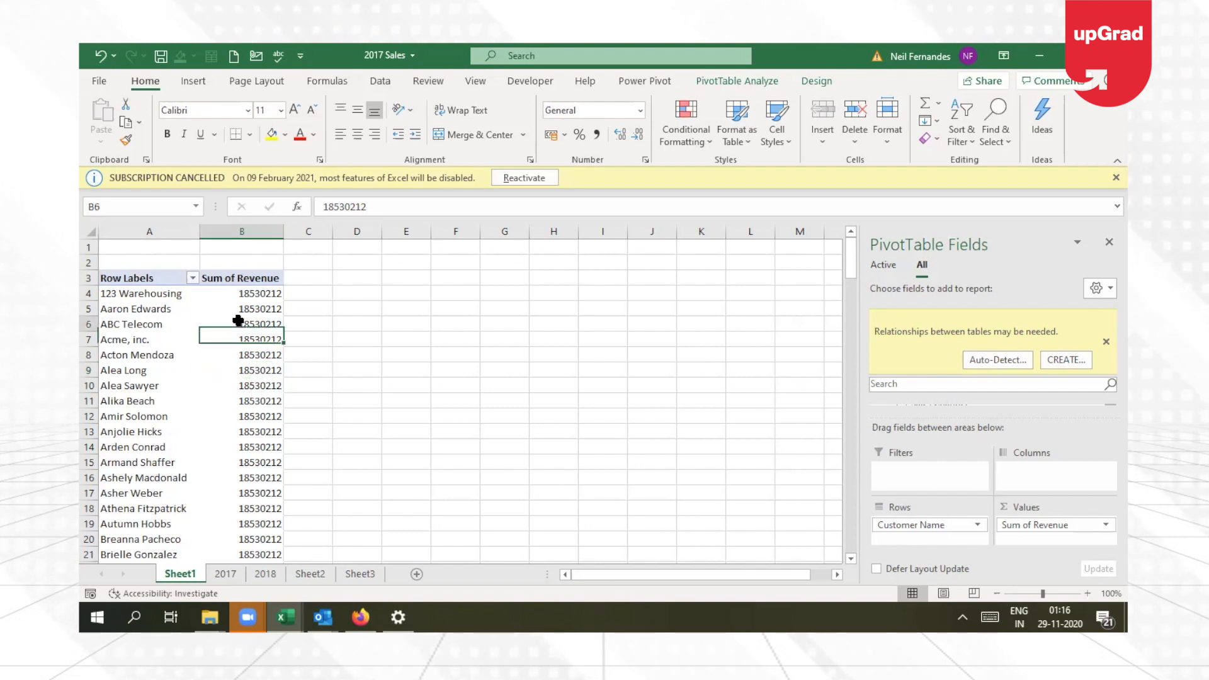